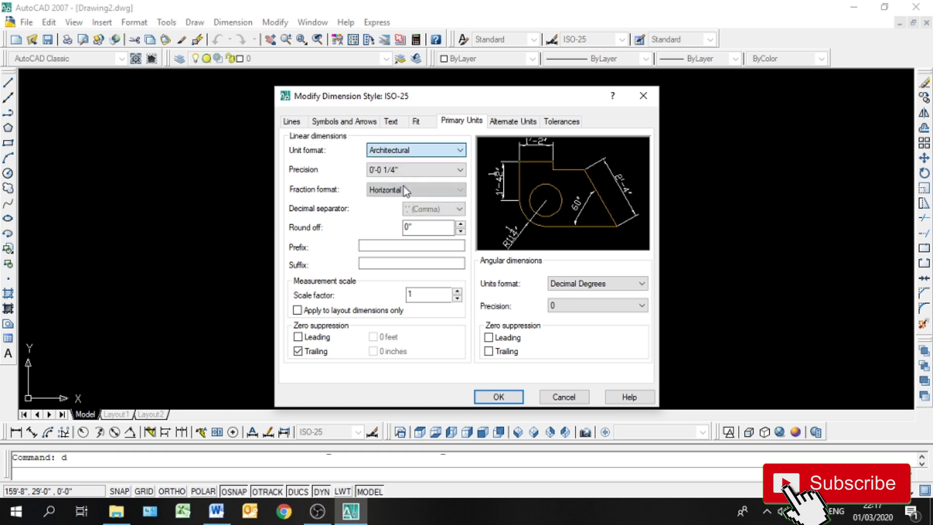
Step: Set the ISO-25 dimension style's linear precision to 0'-0", keep the change, and leave the style manager
left_click(411, 169)
left_click(402, 187)
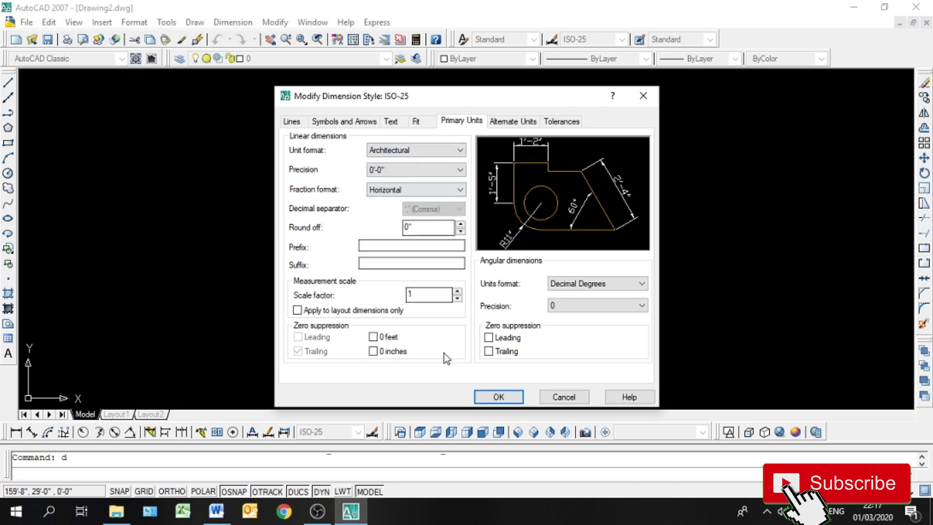
left_click(498, 397)
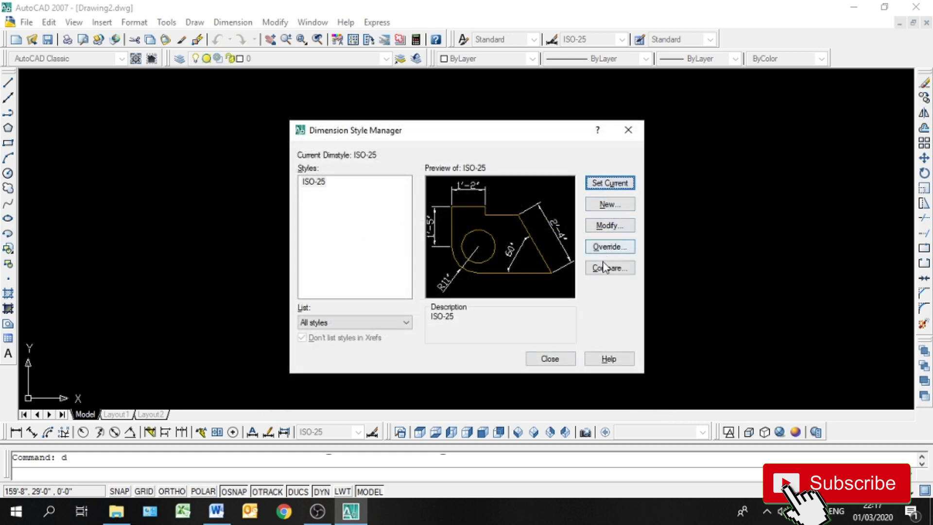
left_click(607, 268)
left_click(592, 146)
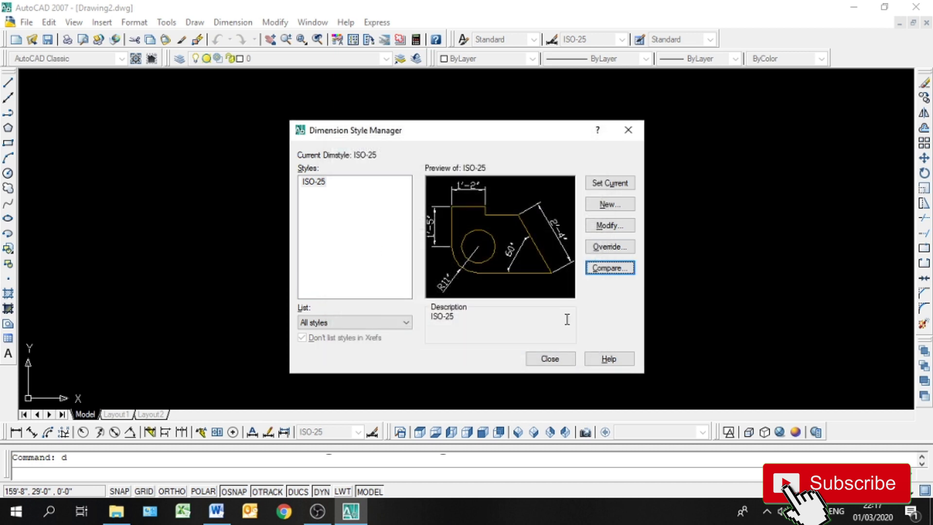
left_click(549, 358)
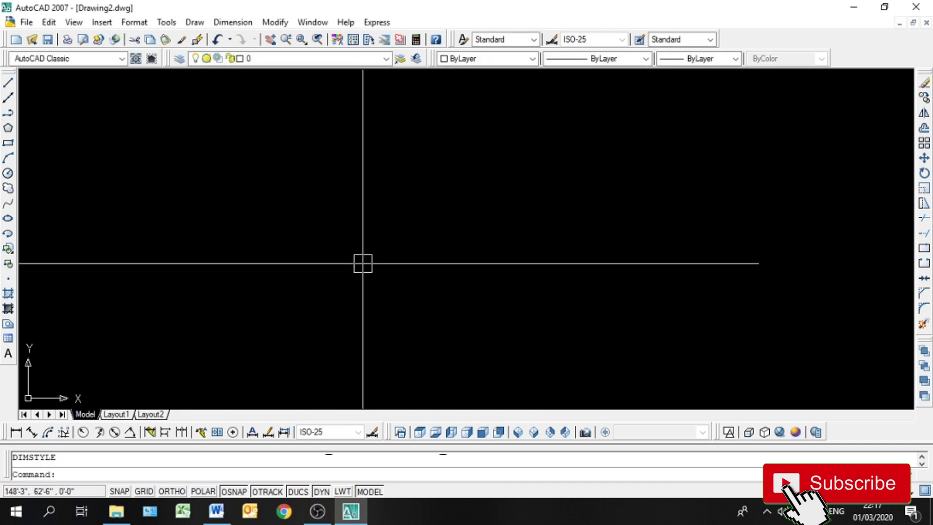
key("Escape")
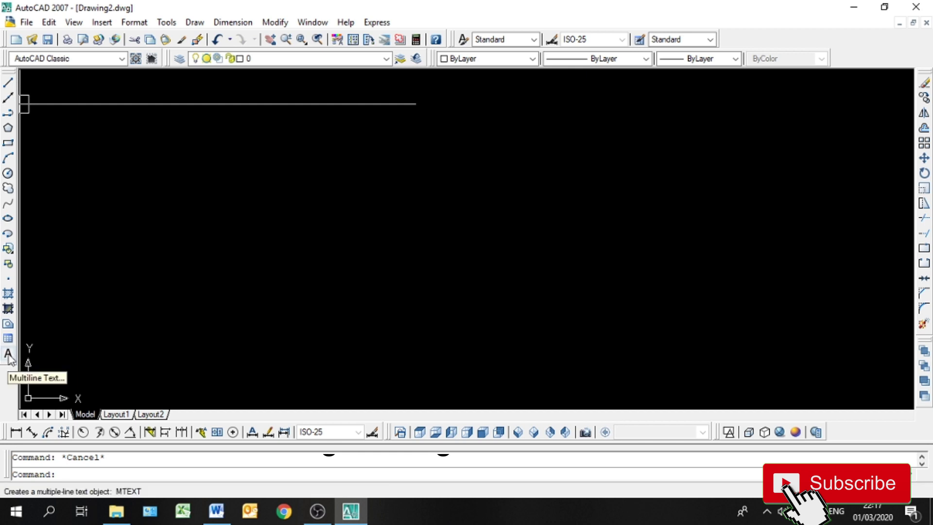
left_click(195, 22)
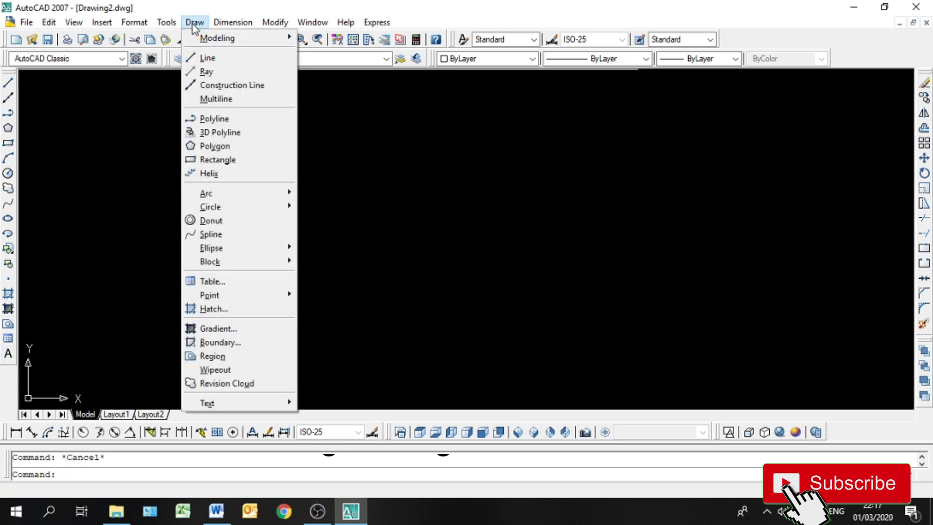
mouse_move(245, 404)
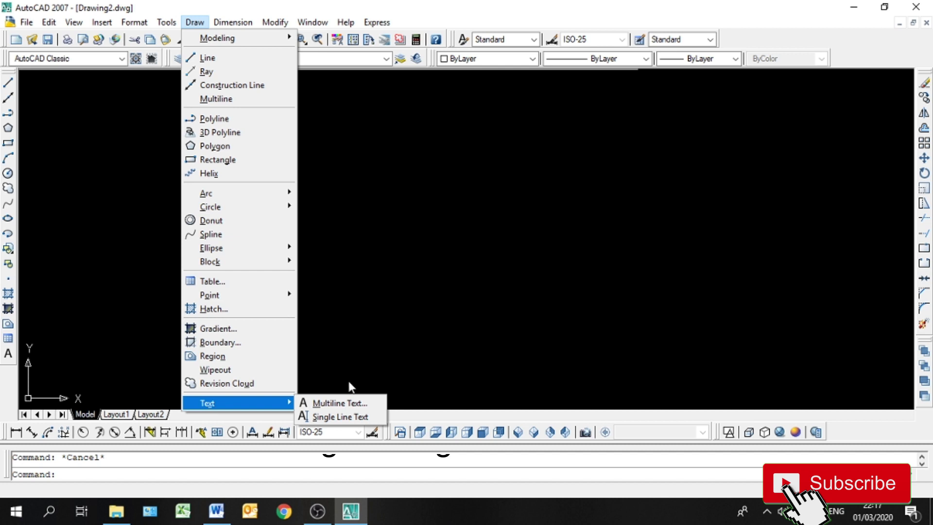
left_click(360, 200)
left_click(224, 175)
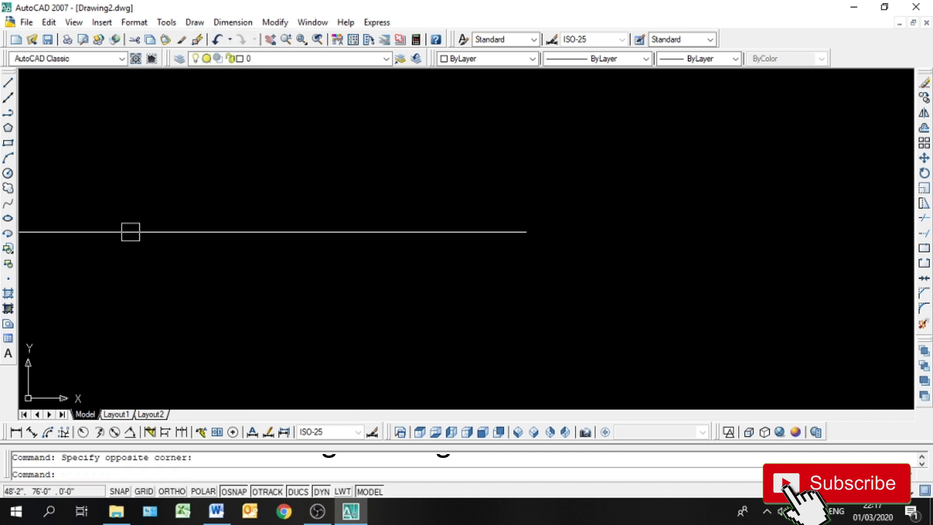
key("Escape")
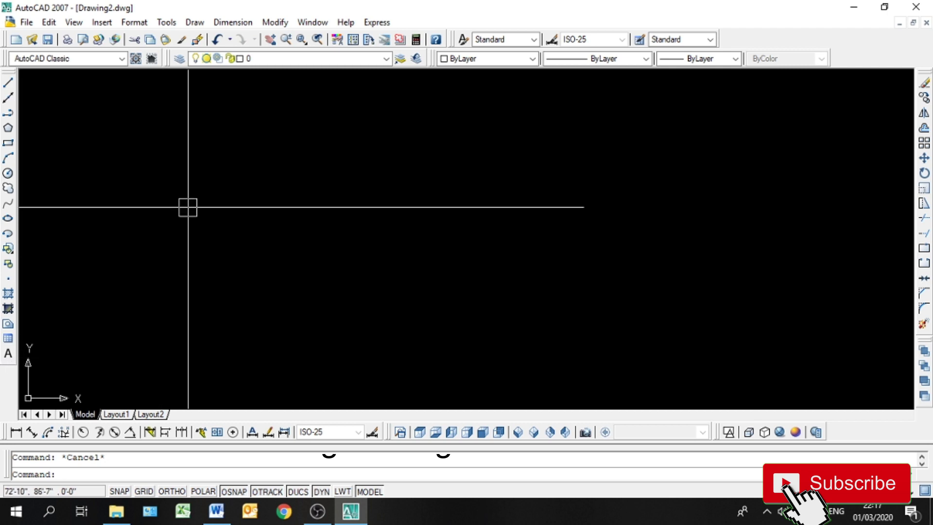
Step: Create a multiline text in the upper part of the empty drawing reading "AutoCAD by" followed by the author's full name
type("mt")
key("Return")
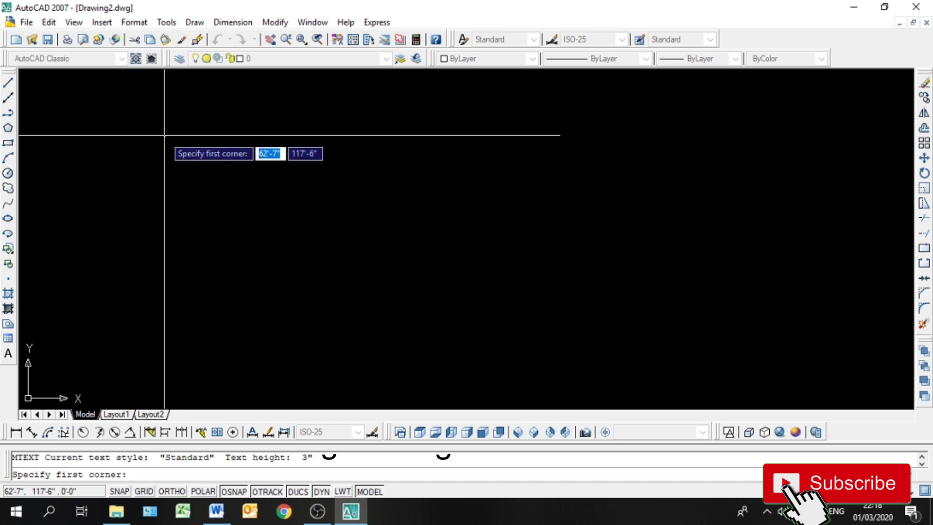
left_click(164, 136)
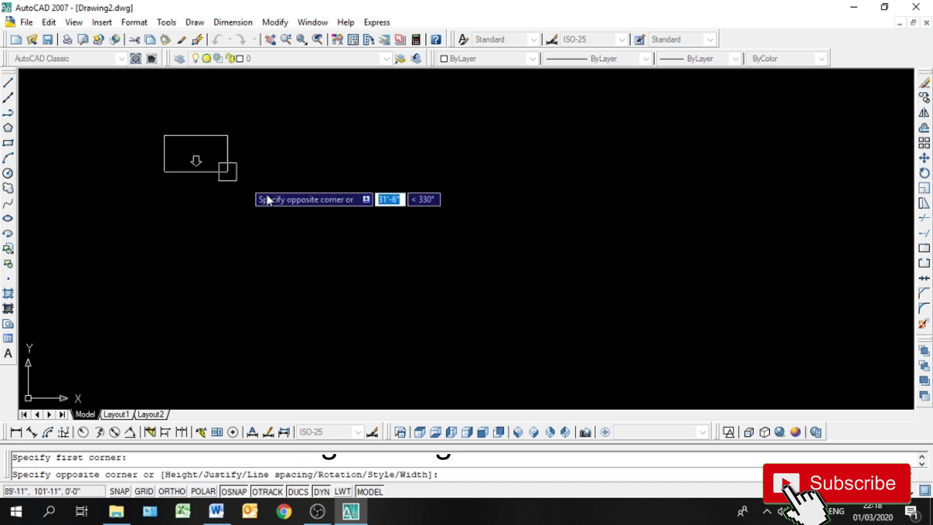
left_click(513, 314)
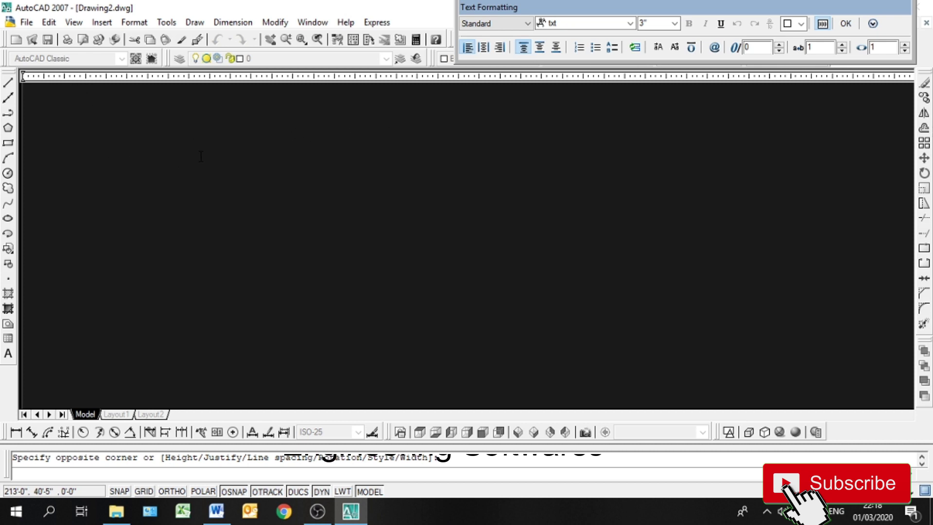
type("uooCD")
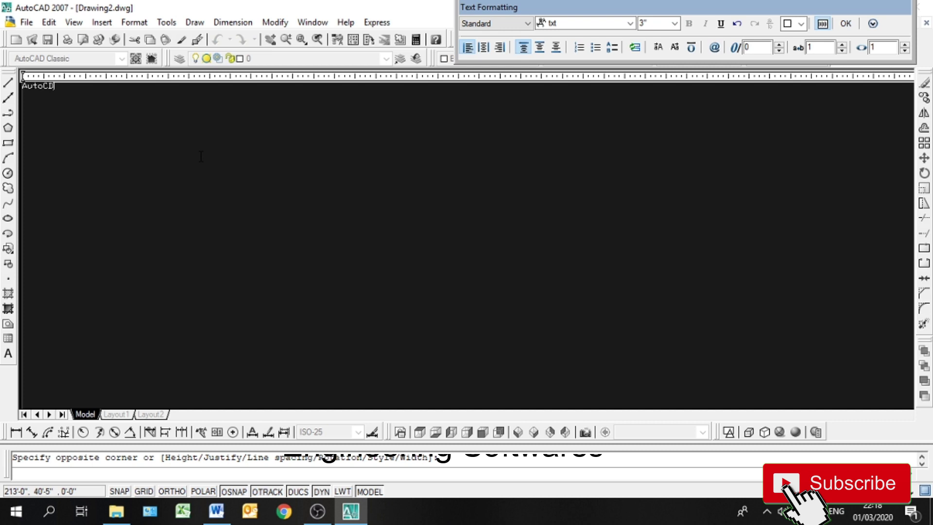
key("BackSpace")
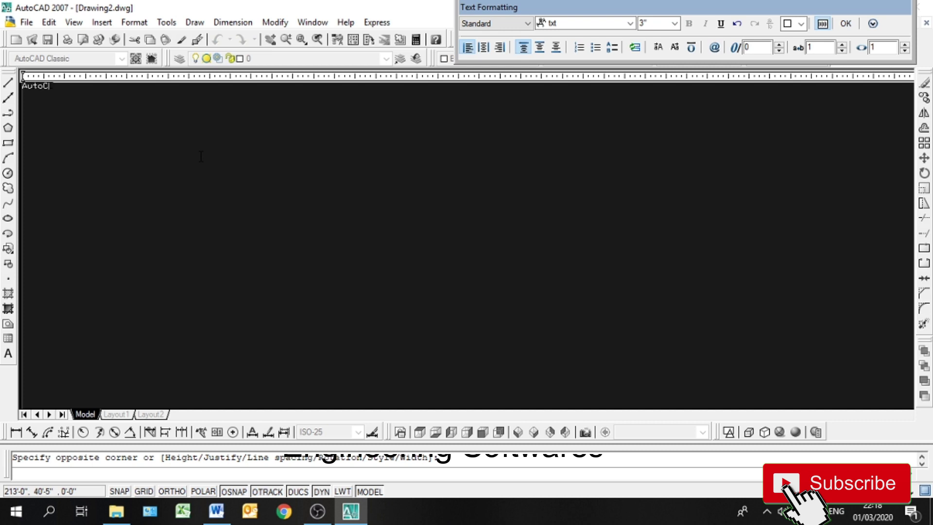
type("AD by")
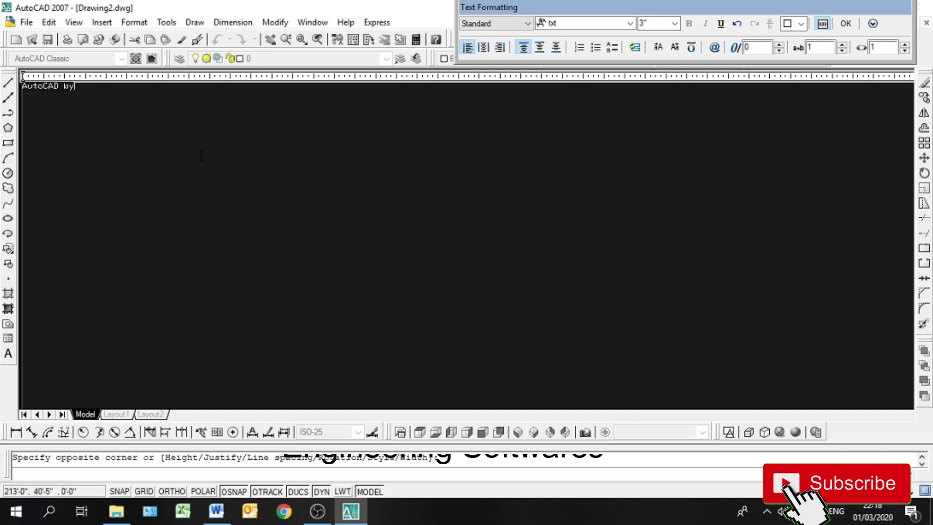
type(" Ilyos khon")
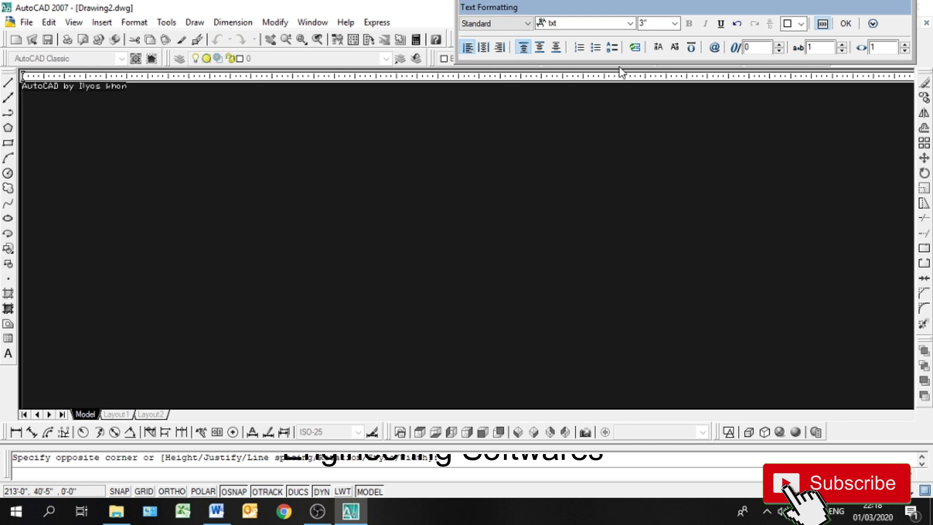
left_click(846, 23)
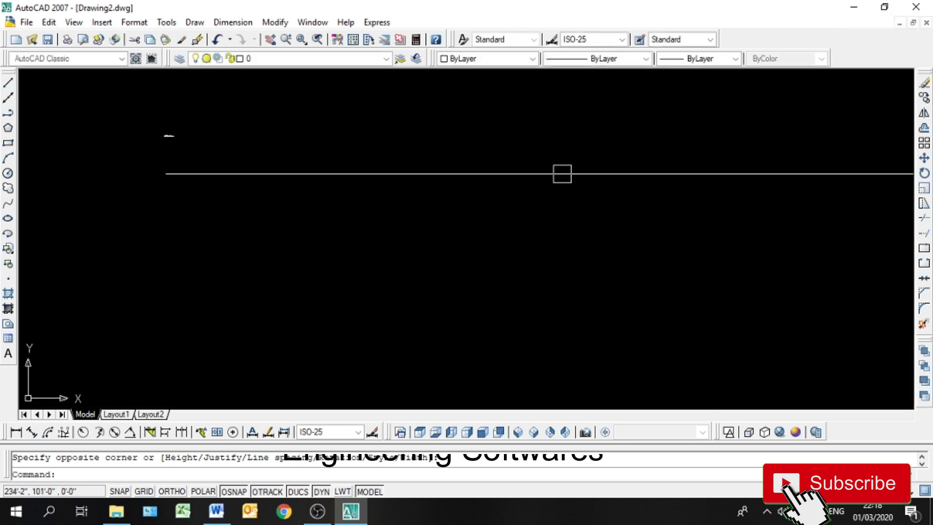
Step: Open the new multiline text for editing and select its entire content
mouse_move(562, 173)
middle_mouse_down()
mouse_move(194, 168)
mouse_move(137, 151)
mouse_move(296, 189)
mouse_move(296, 175)
mouse_move(354, 159)
middle_mouse_up()
scroll(296, 175, "up", 2)
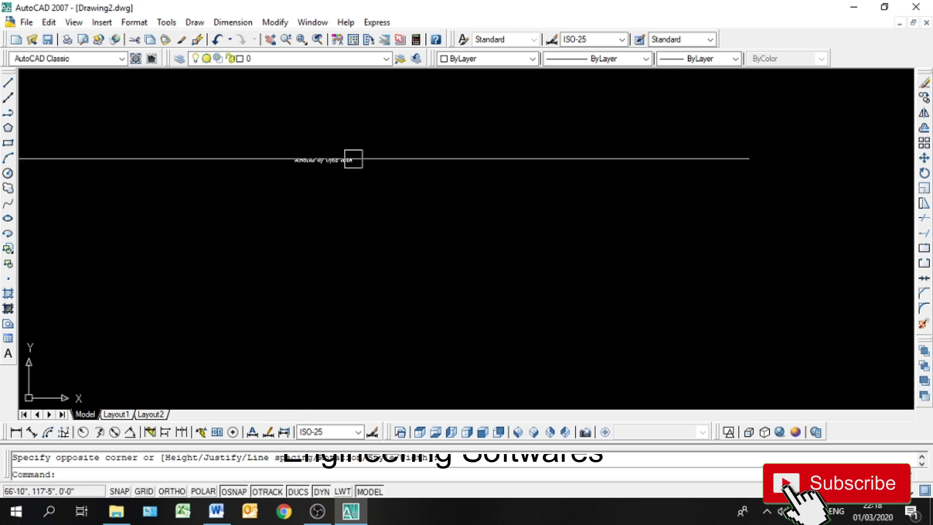
scroll(308, 133, "up", 2)
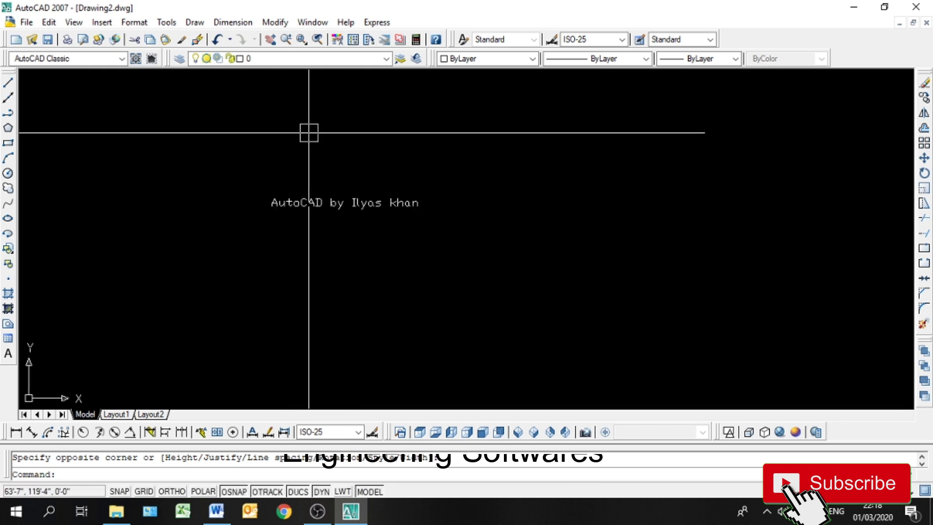
double_click(339, 205)
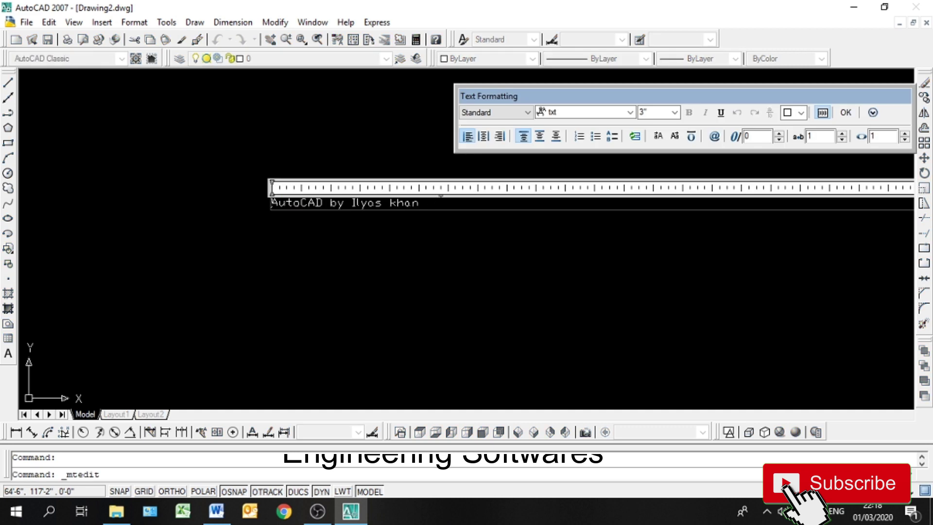
left_click_drag(421, 203, 272, 204)
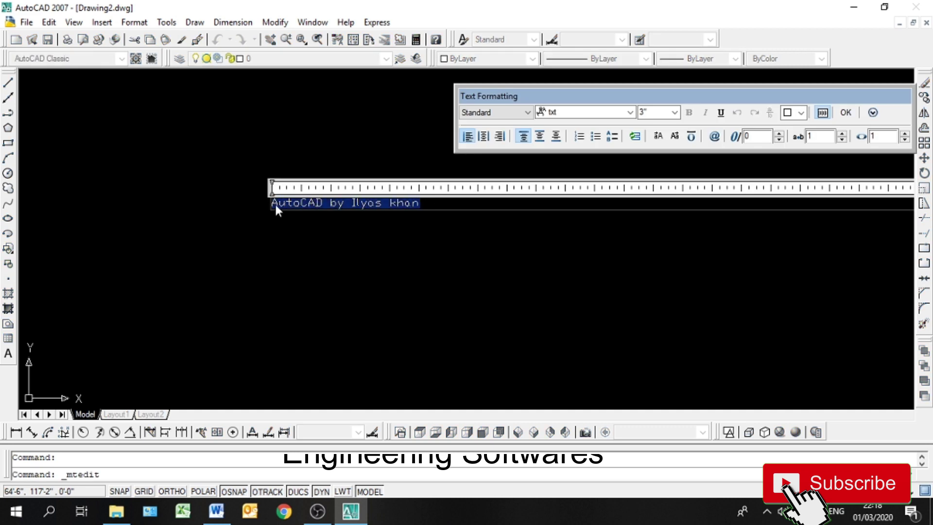
Step: Try to set the selected text's height to 7 inches with an explicit inch mark
double_click(648, 110)
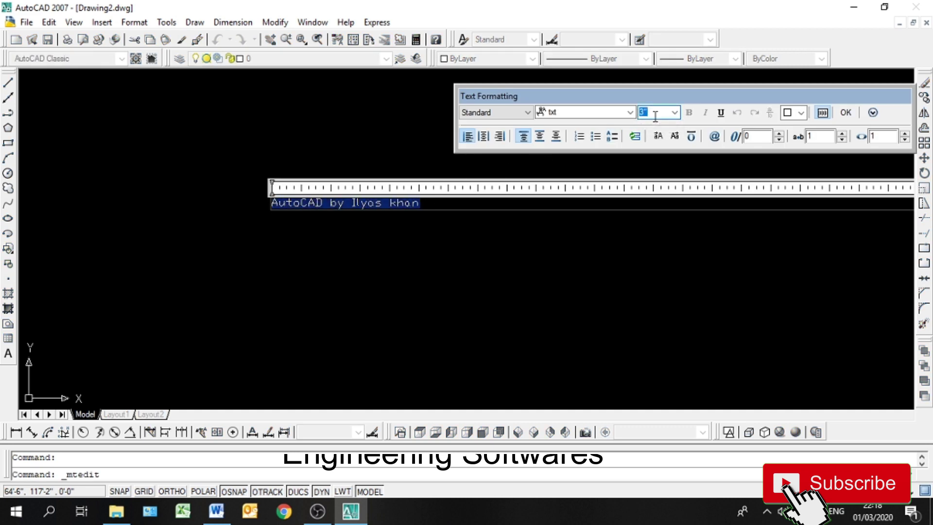
type("7")
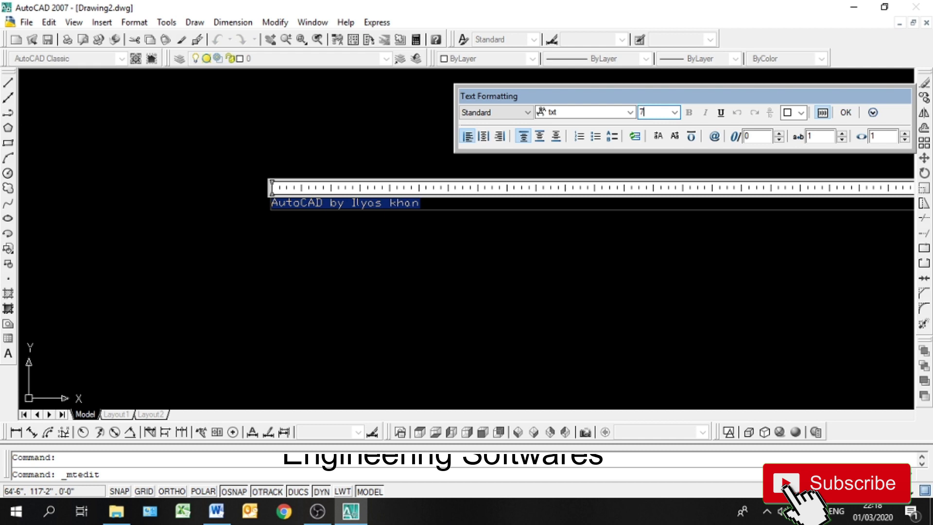
type("\"")
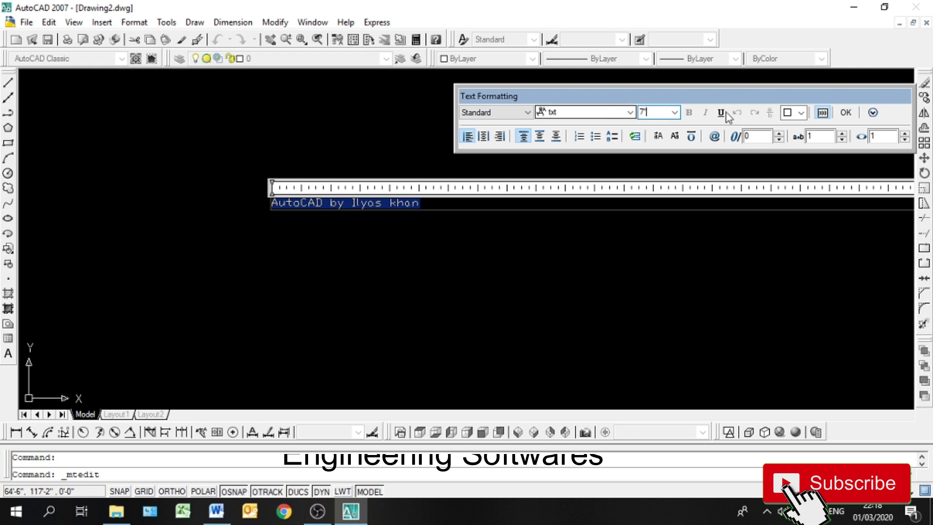
left_click(505, 207)
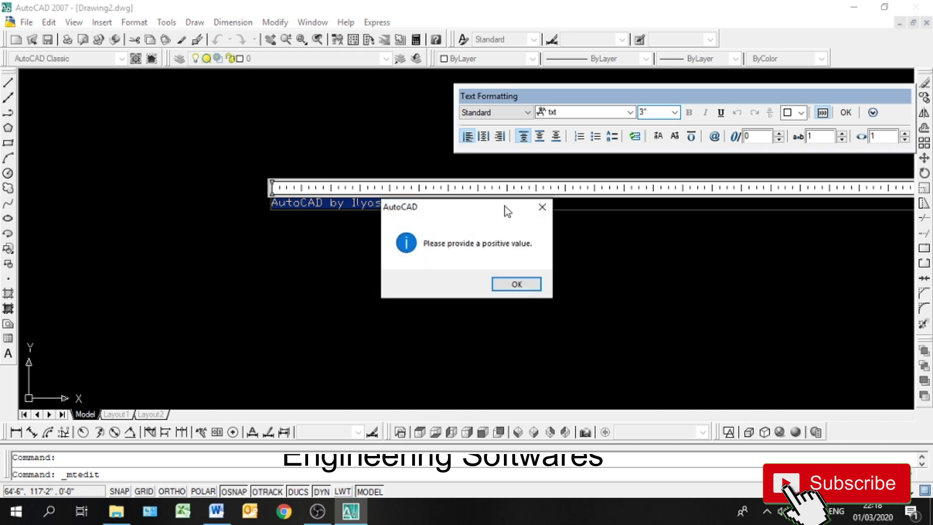
left_click(518, 285)
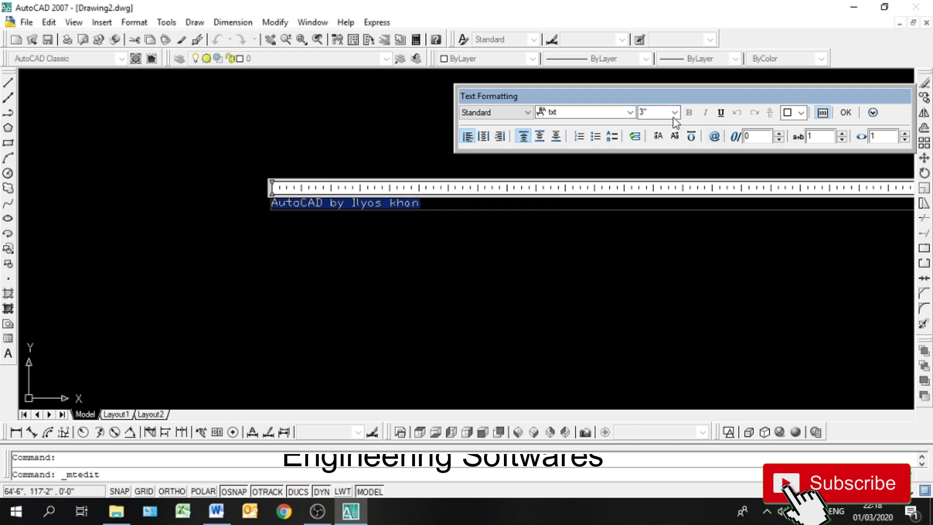
double_click(642, 112)
left_click(462, 206)
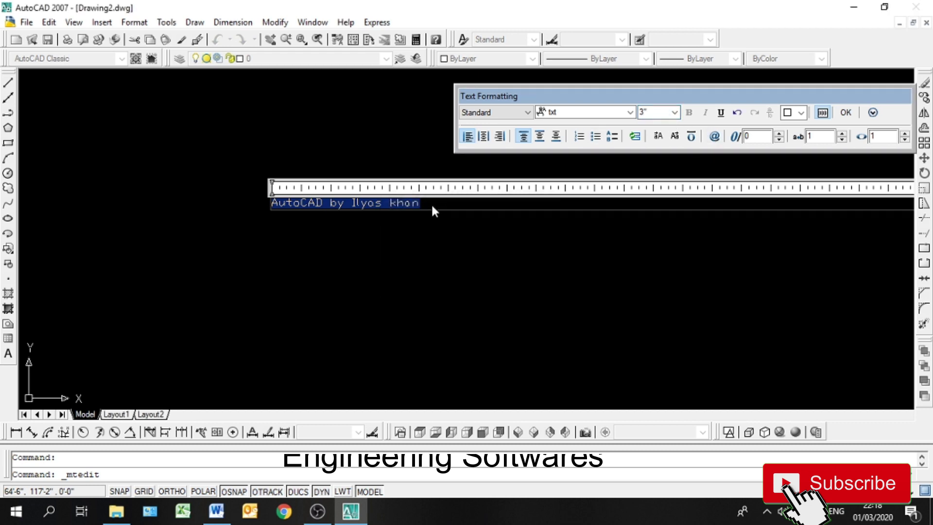
Step: Set the height of the whole text line to 7"
left_click_drag(428, 206, 337, 203)
left_click_drag(272, 187, 271, 199)
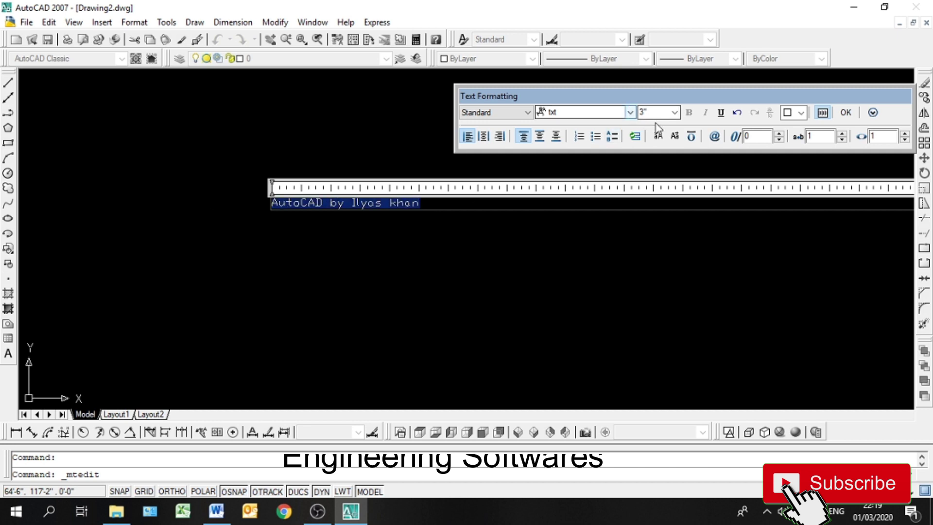
left_click(659, 111)
type("7")
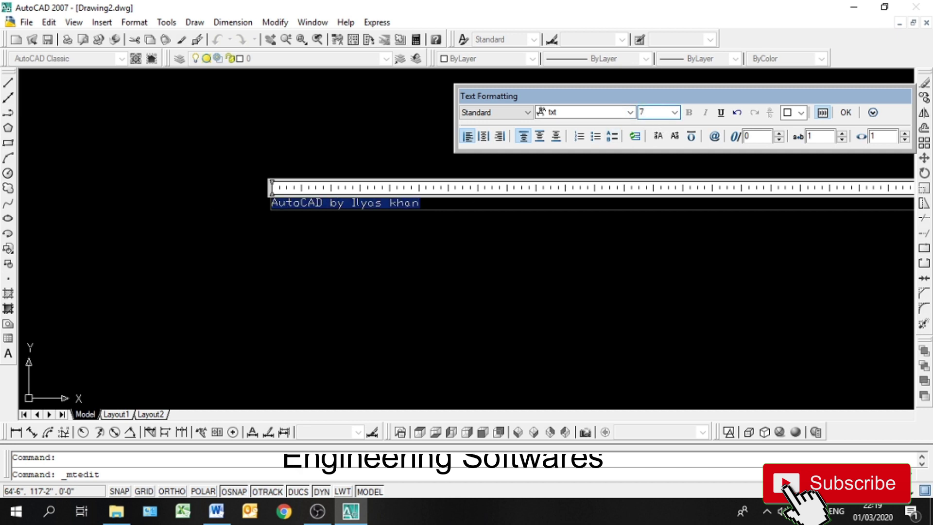
key("Return")
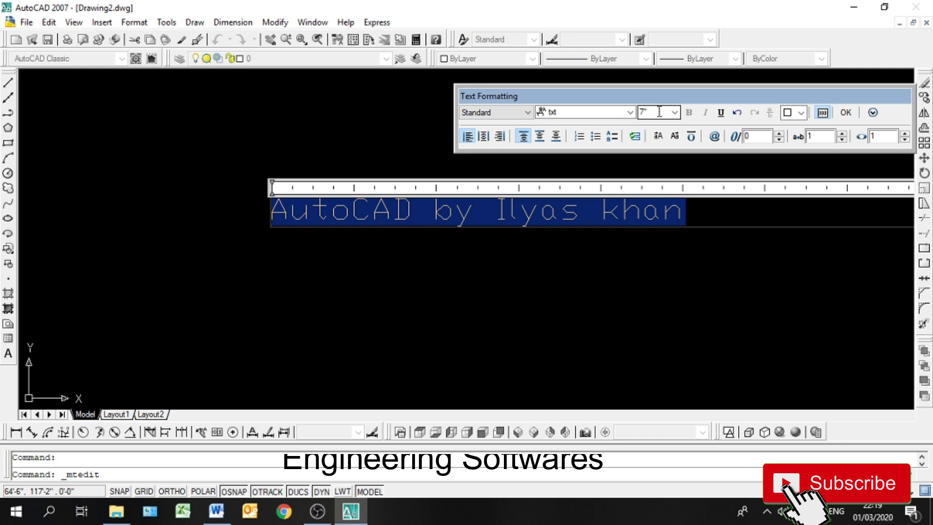
Step: Try the Vivaldi font on the selected text
left_click(630, 112)
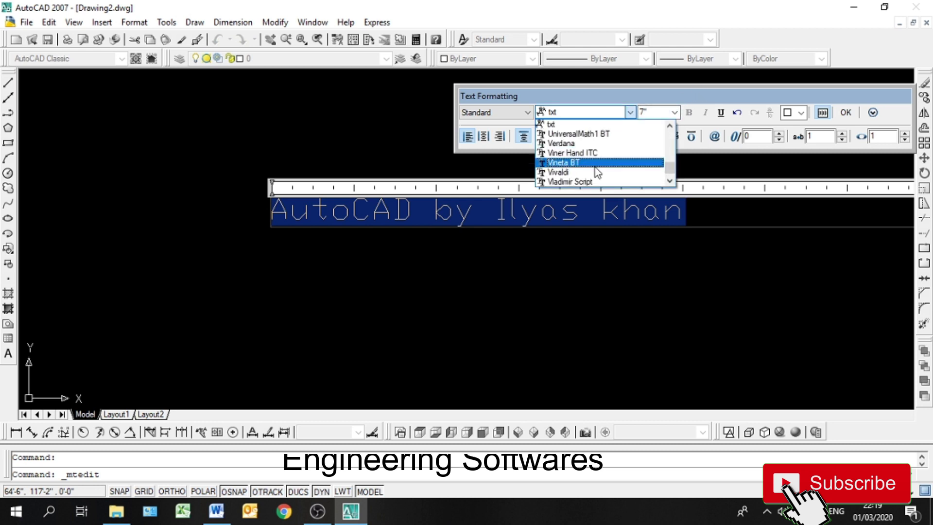
scroll(576, 157, "down", 2)
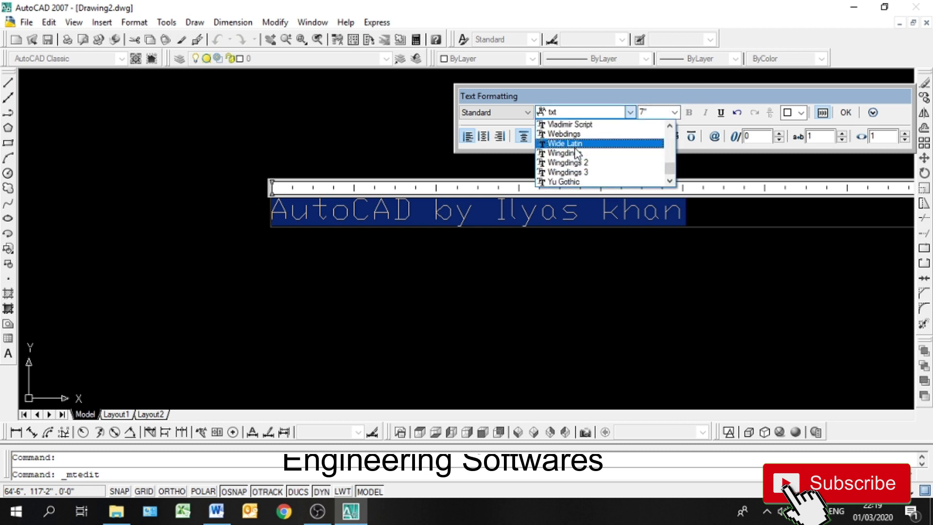
scroll(572, 149, "up", 1)
left_click(571, 144)
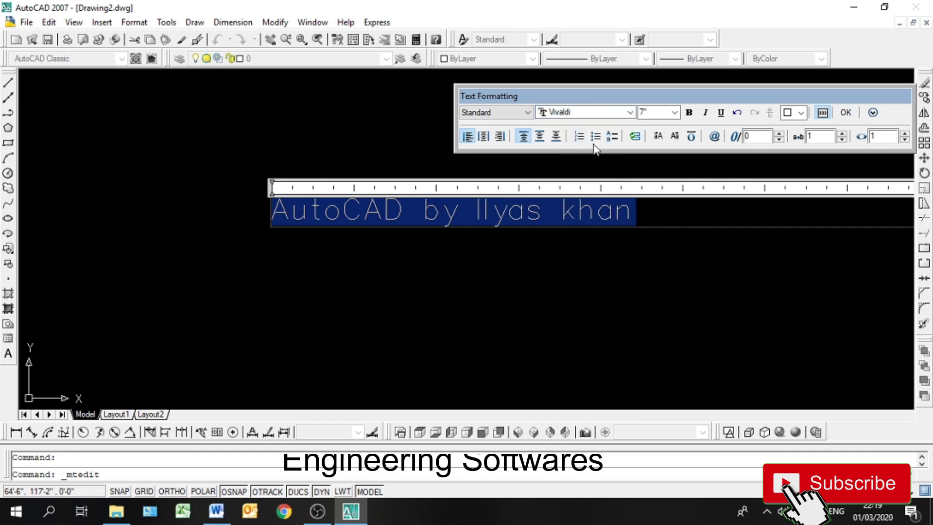
Step: Change the selected text's font to Vineta BT
left_click(608, 113)
scroll(592, 144, "up", 1)
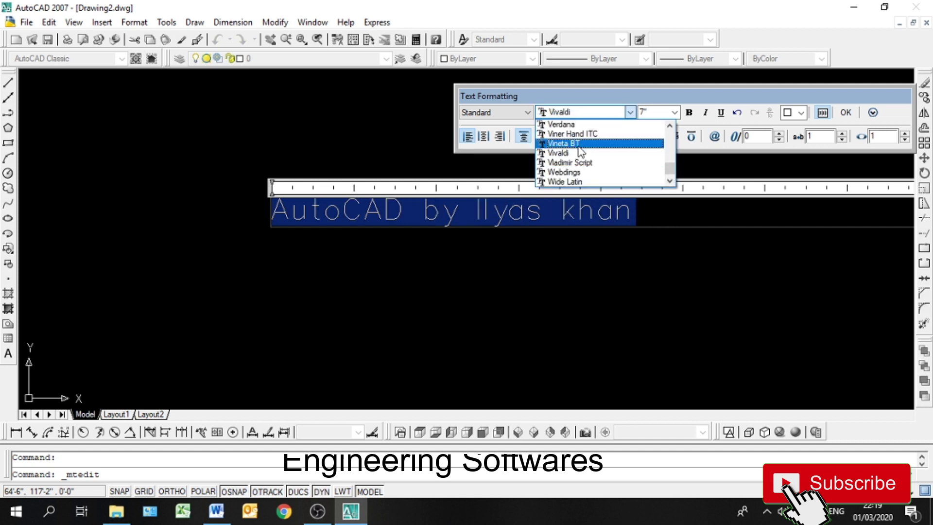
left_click(590, 143)
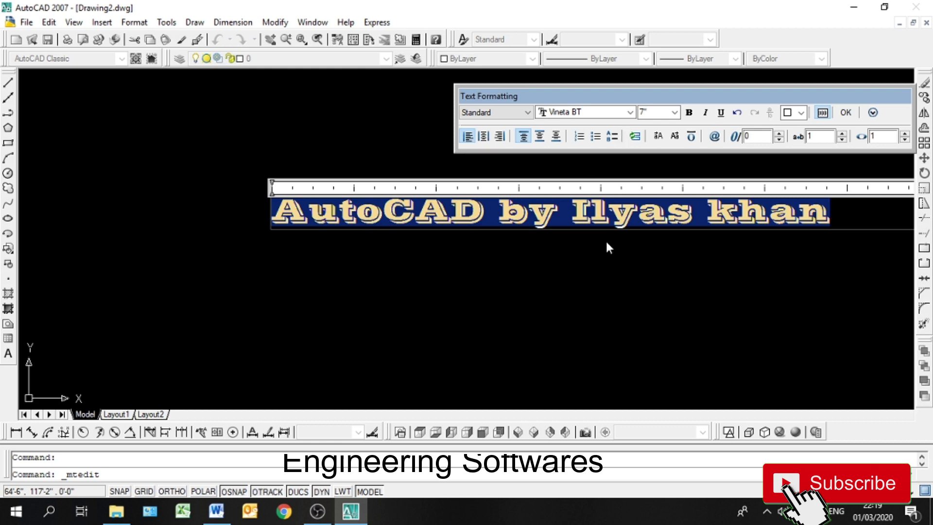
Step: Finish editing the multiline text and close its editor, keeping the Vineta BT font
left_click(602, 294)
middle_click_drag(578, 208, 432, 242)
scroll(354, 261, "up", 3)
scroll(396, 258, "down", 2)
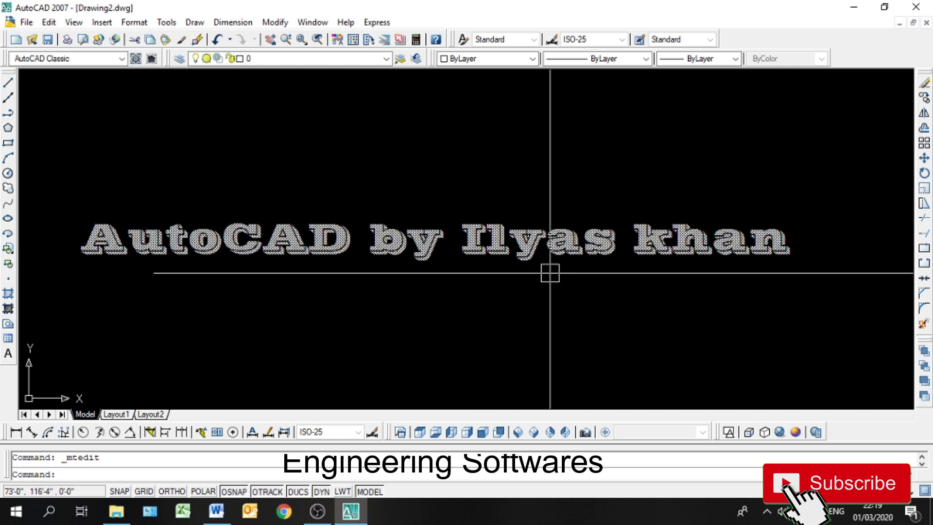
Step: Reopen the multiline text and try the Yu Gothic UI Light and Yu Gothic UI Semibold fonts on all of it
double_click(514, 241)
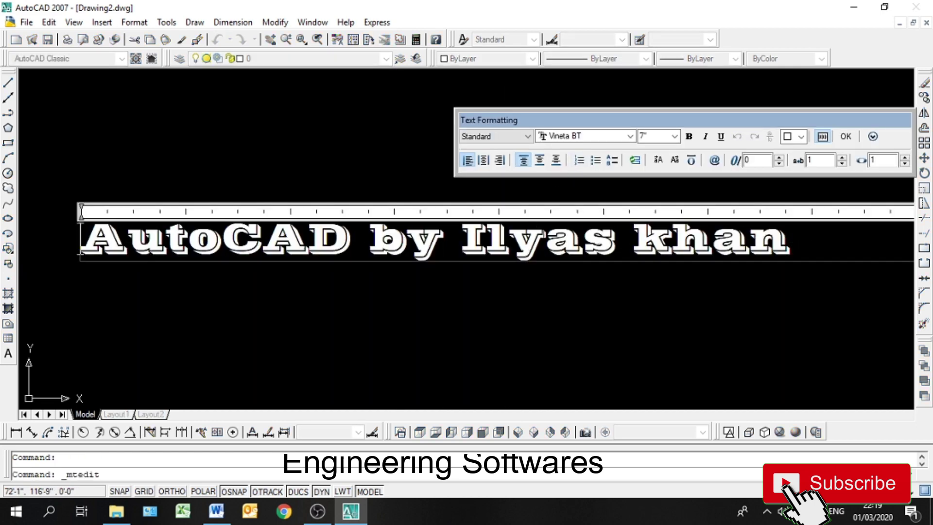
left_click(616, 239)
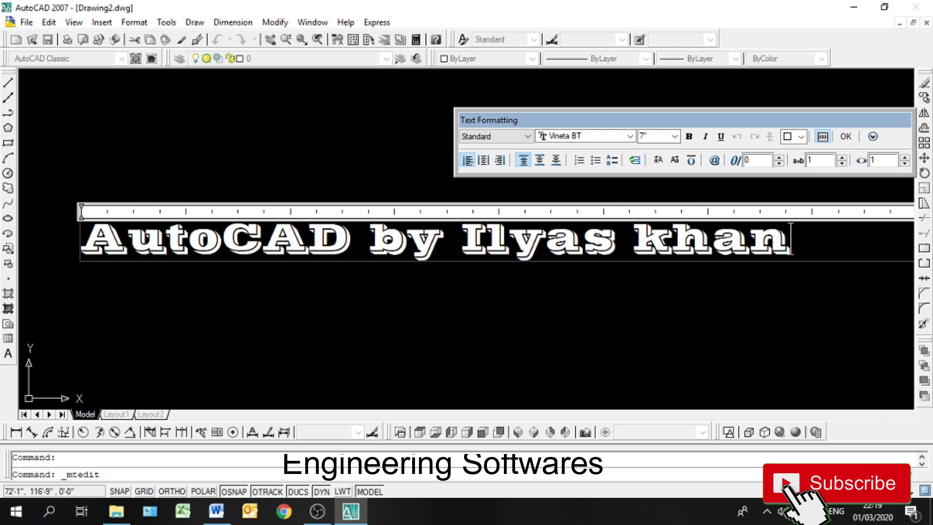
key("ctrl+a")
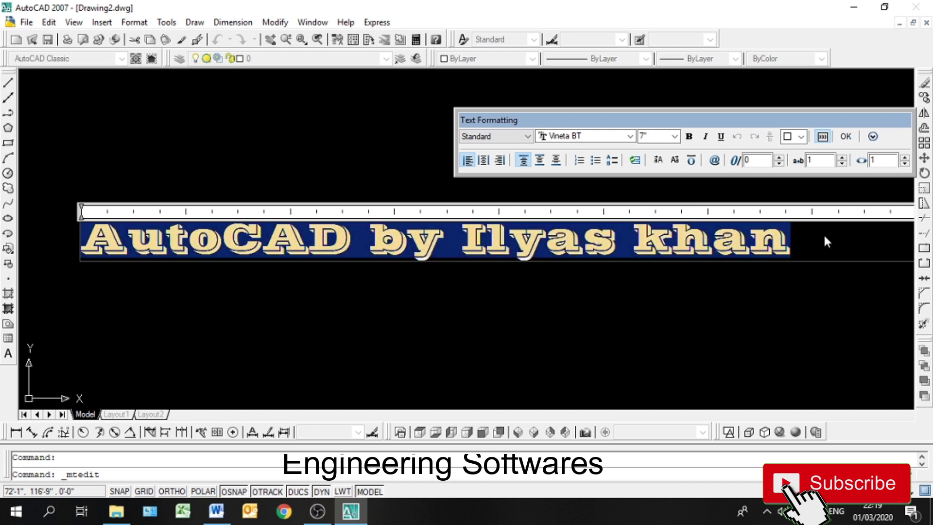
left_click(607, 146)
scroll(598, 173, "down", 2)
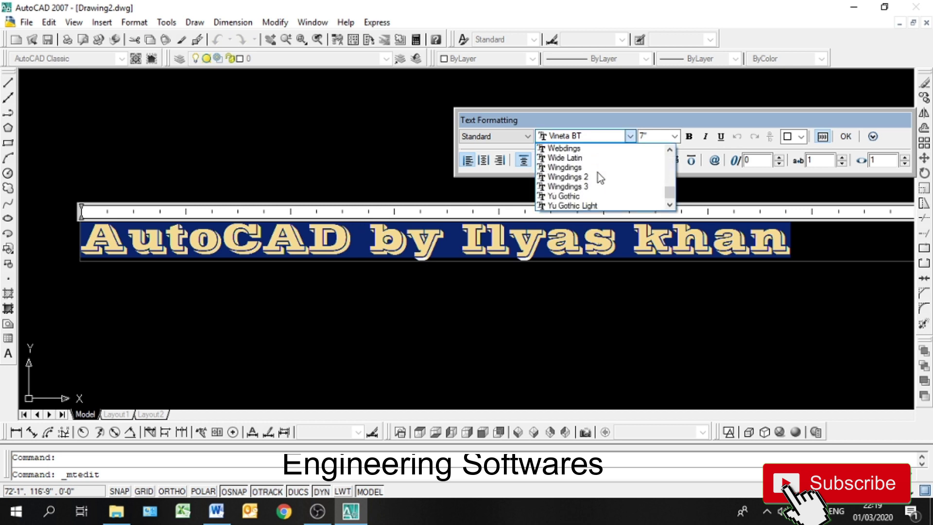
scroll(596, 177, "down", 1)
left_click(591, 183)
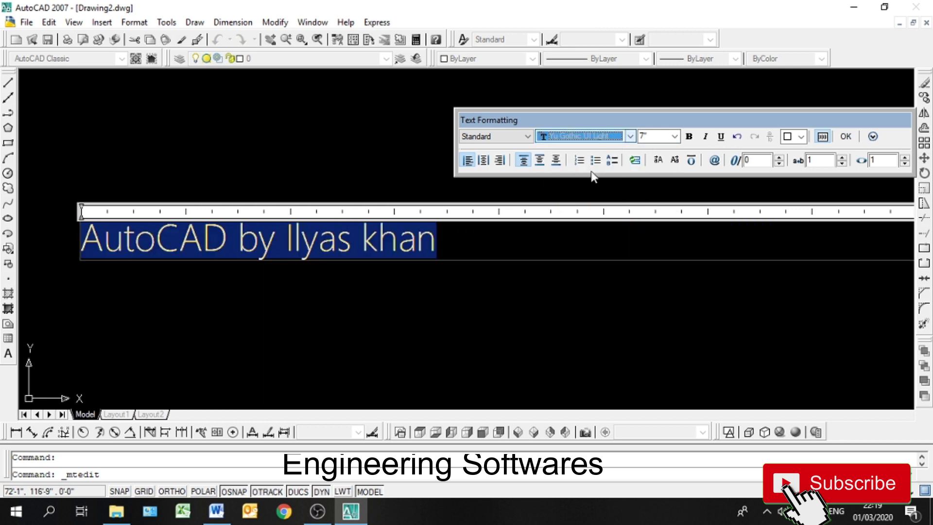
left_click(588, 136)
left_click(583, 196)
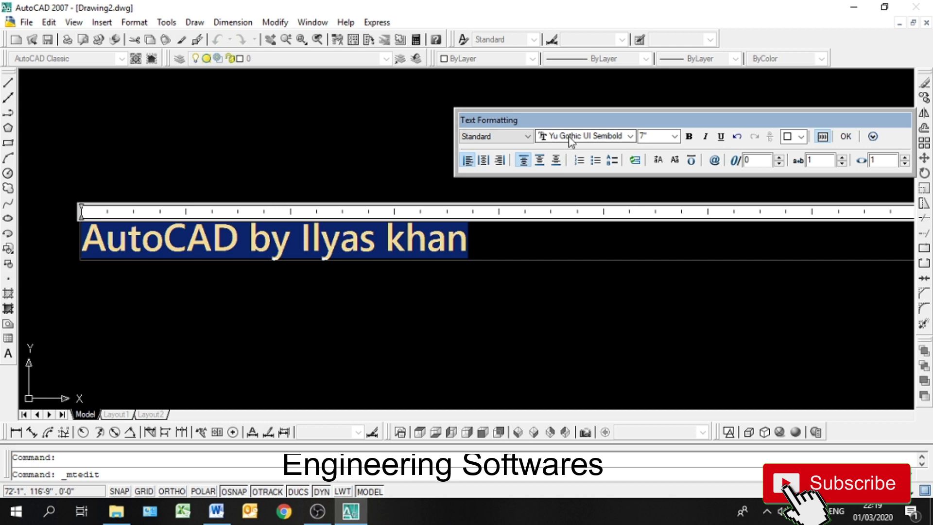
Step: Change the selected text's font to Times New Roman and finish the text edit
left_click(583, 136)
scroll(604, 191, "up", 6)
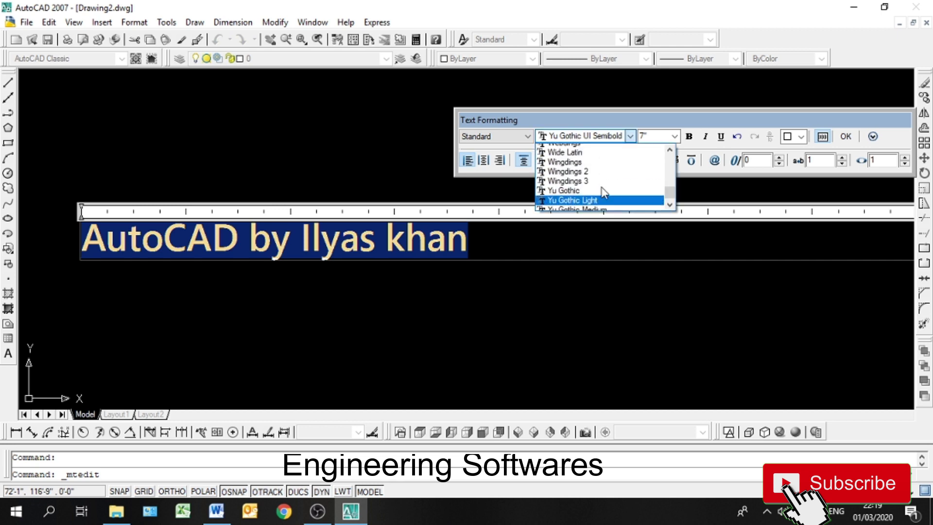
scroll(604, 193, "up", 4)
scroll(602, 191, "down", 2)
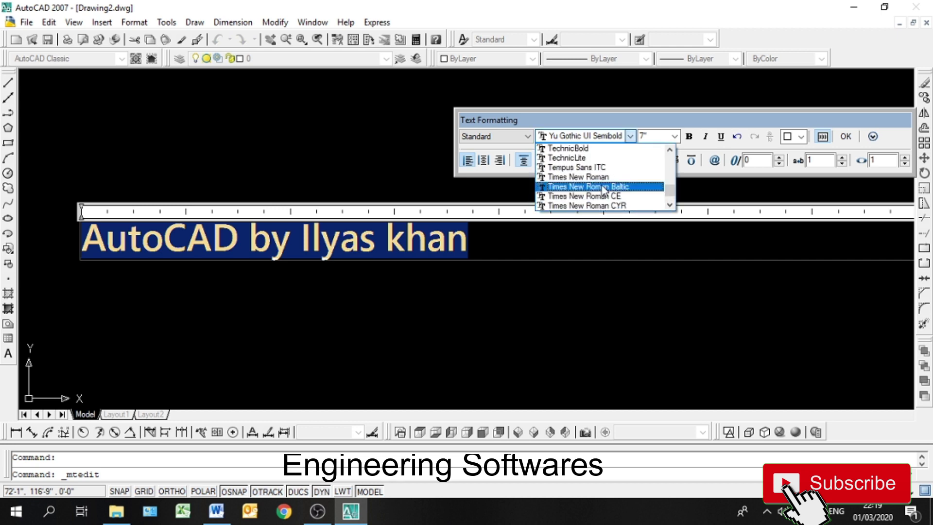
left_click(629, 178)
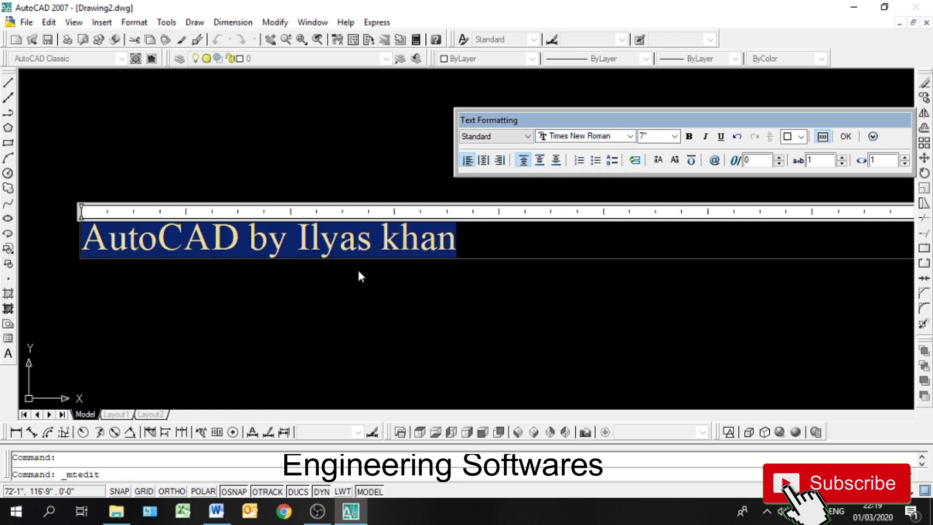
left_click(355, 124)
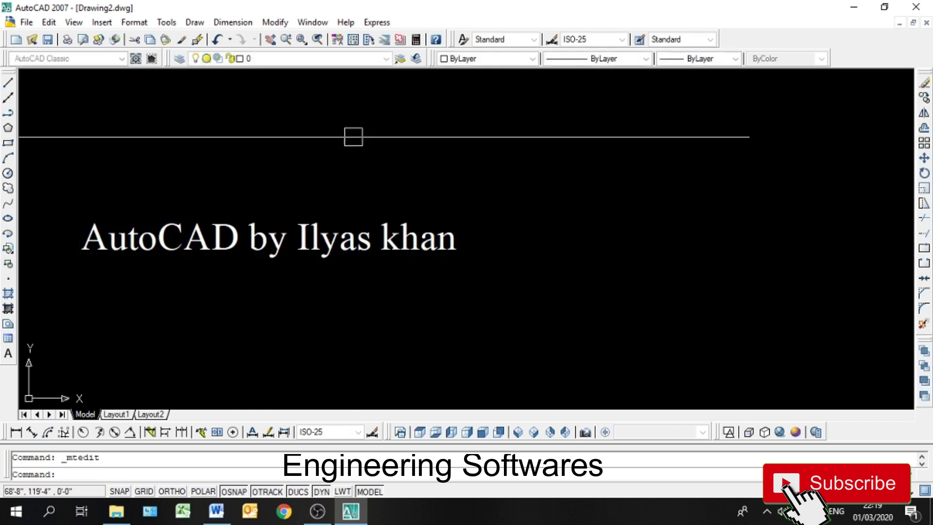
Step: Reopen the multiline text and make the whole line bold, italic and underlined
left_click(298, 240)
double_click(297, 241)
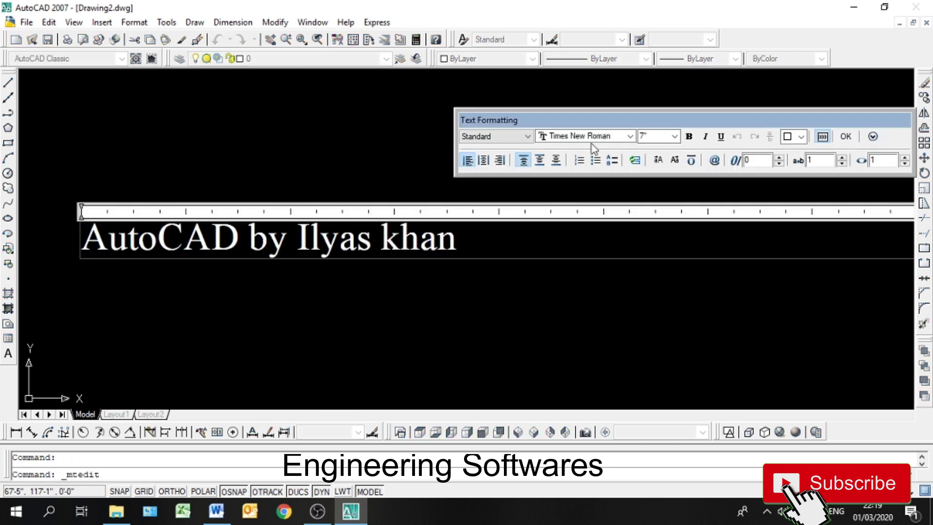
left_click(630, 136)
left_click(630, 136)
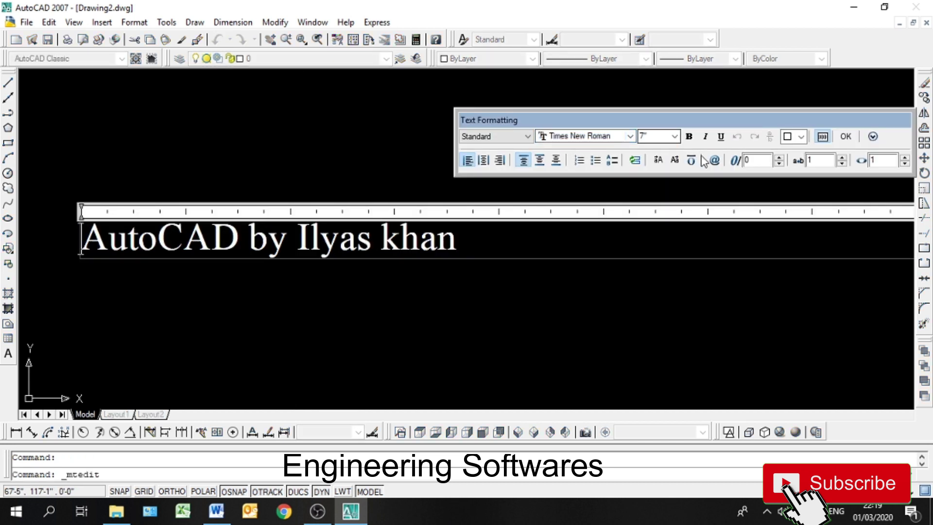
left_click_drag(457, 239, 90, 238)
mouse_move(211, 290)
middle_mouse_down()
mouse_move(304, 292)
mouse_move(364, 308)
middle_mouse_up()
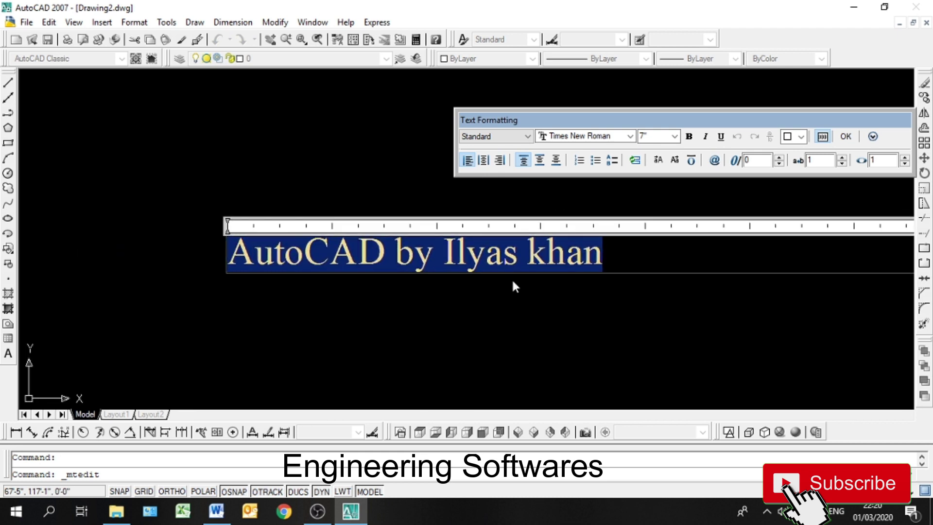
scroll(512, 282, "up", 2)
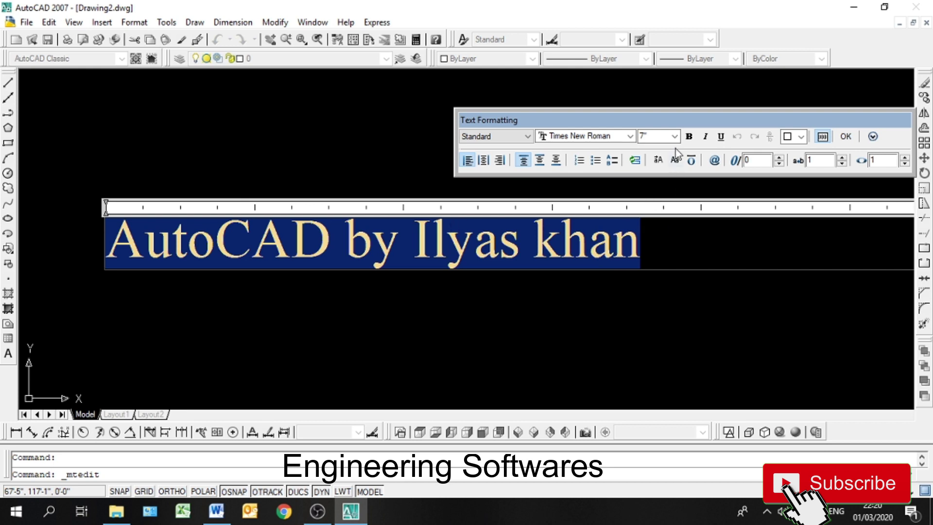
left_click(689, 137)
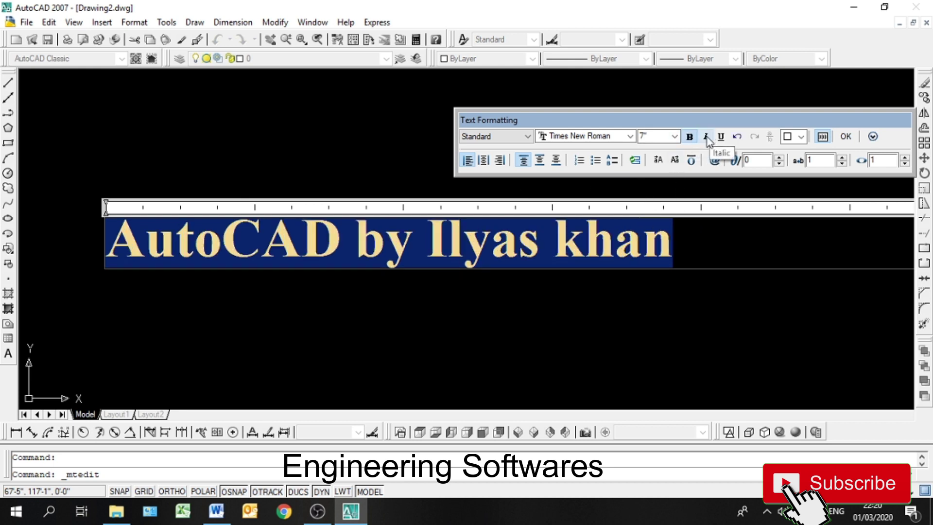
left_click(707, 137)
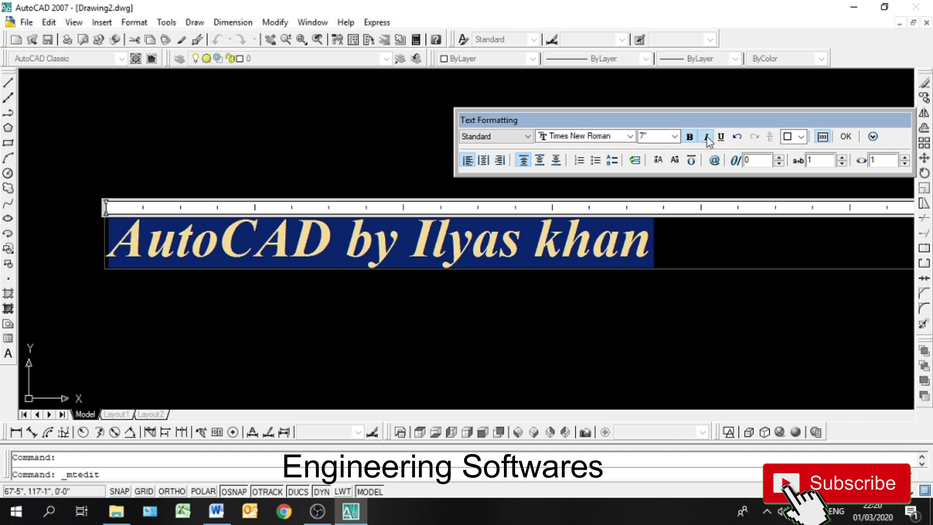
left_click(722, 138)
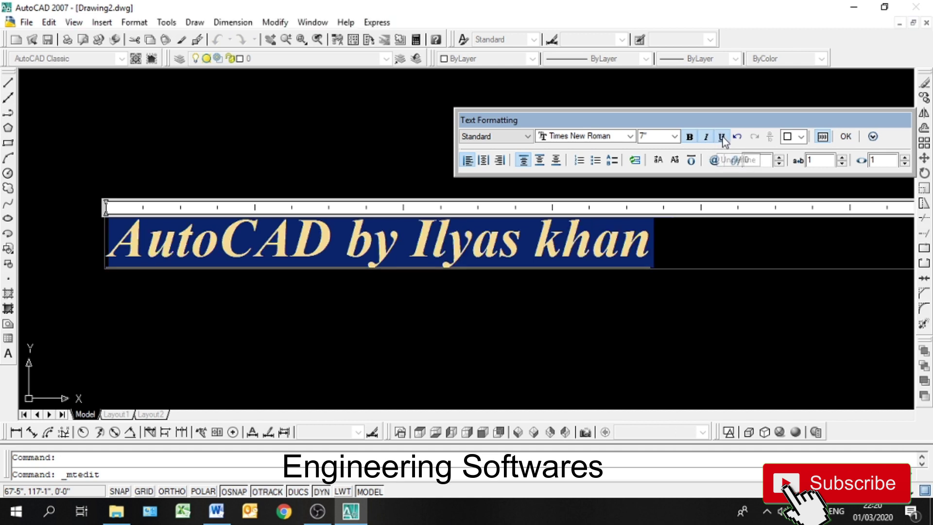
left_click(658, 241)
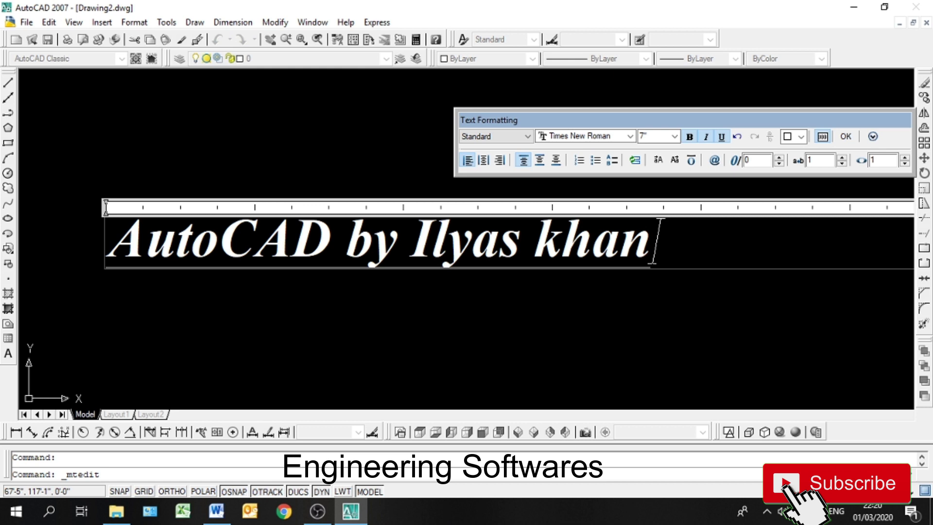
Step: Remove the underline, italic and bold formatting from the whole text line
left_click_drag(659, 242, 113, 245)
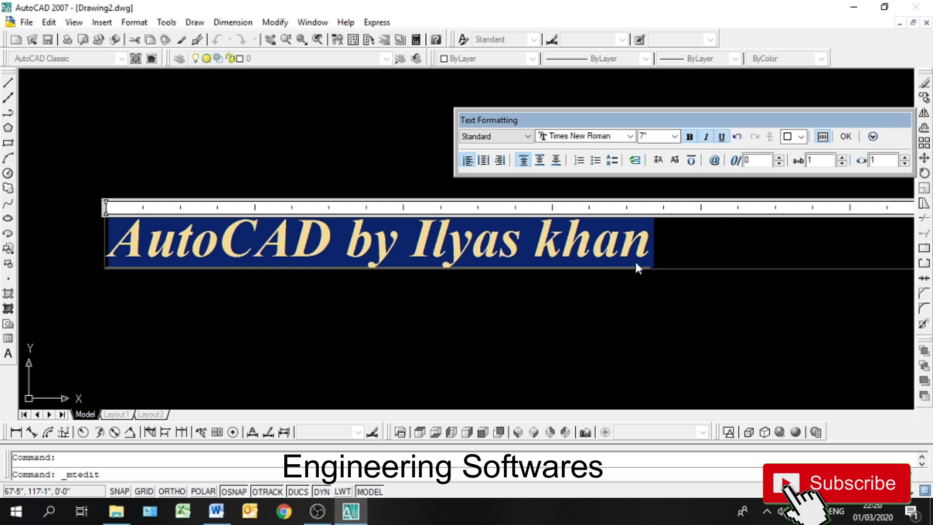
left_click(733, 138)
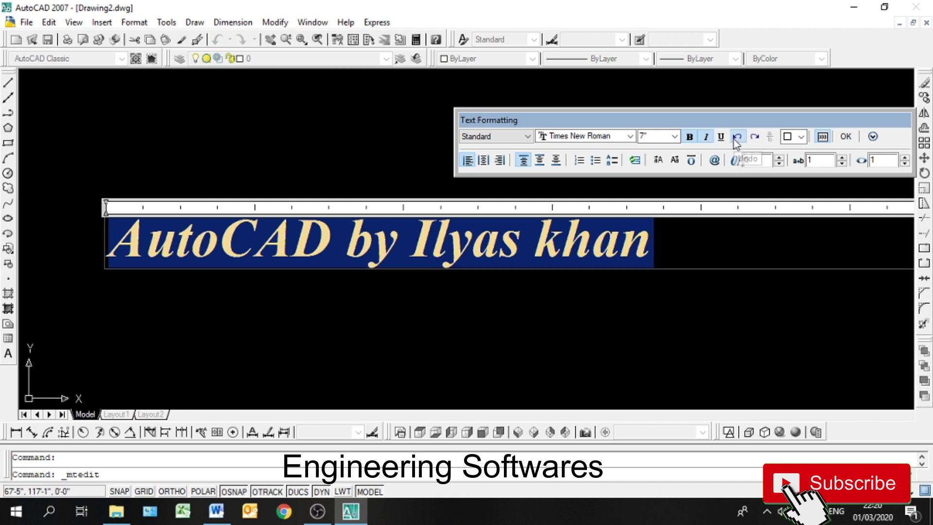
left_click(707, 138)
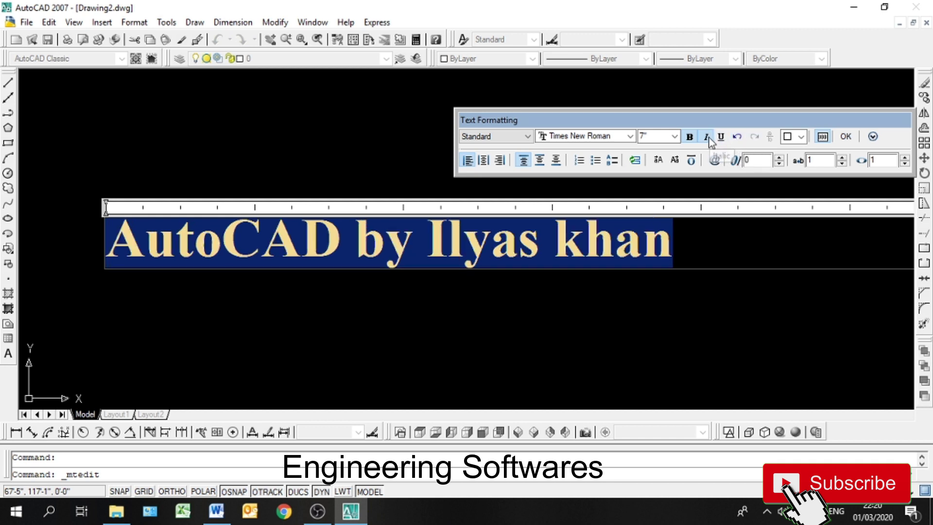
left_click(689, 137)
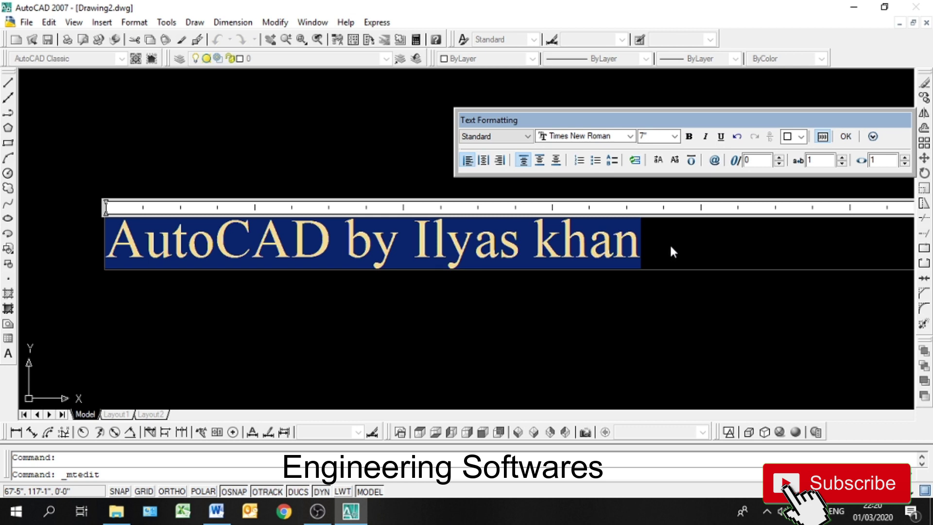
Step: Try the colors Yellow and Blue on the selected text line
left_click(801, 137)
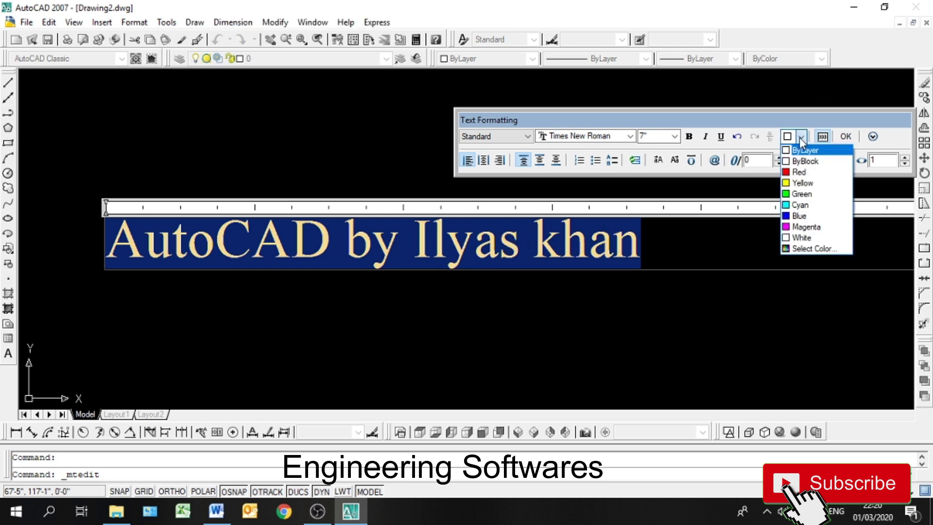
left_click(802, 183)
left_click_drag(752, 234, 213, 217)
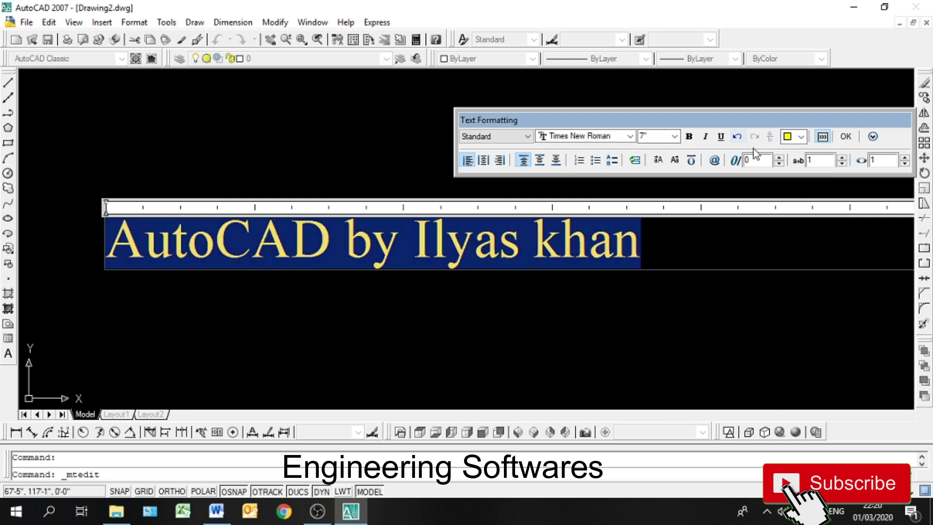
left_click(793, 138)
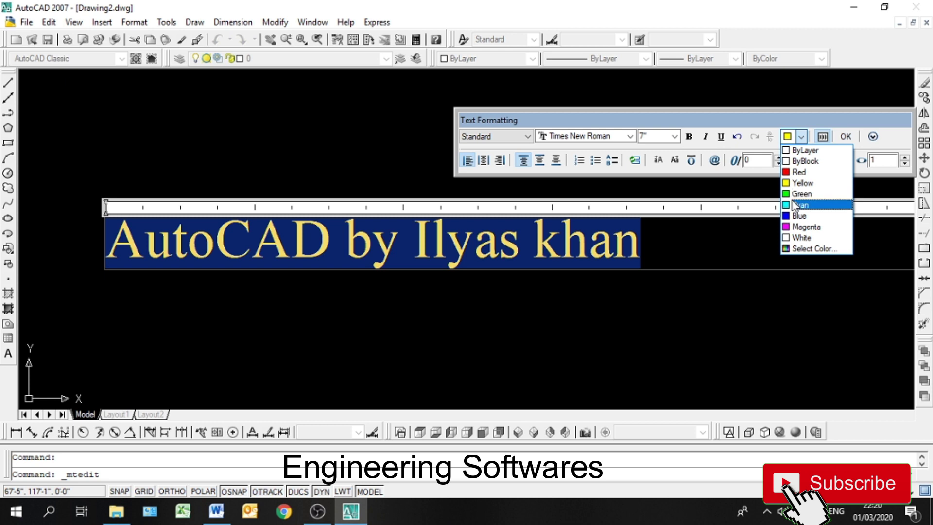
left_click(799, 216)
left_click(715, 249)
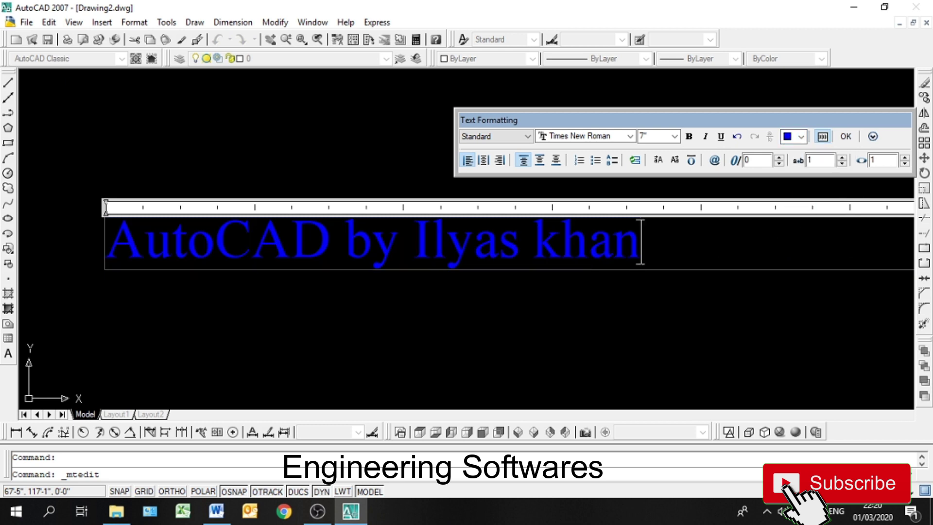
Step: Try a custom true color on the whole text line: green with hue 113, saturation 94 and reduced luminance
left_click_drag(641, 240, 110, 235)
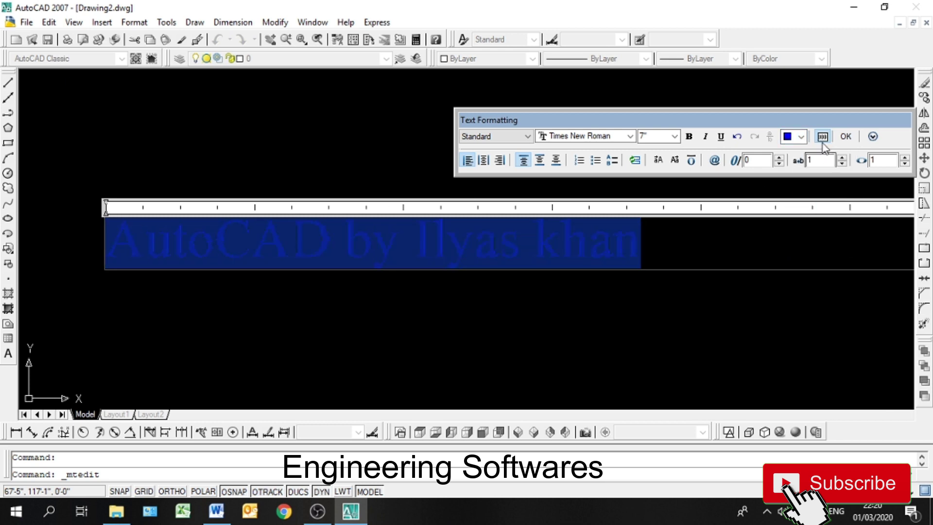
left_click(794, 137)
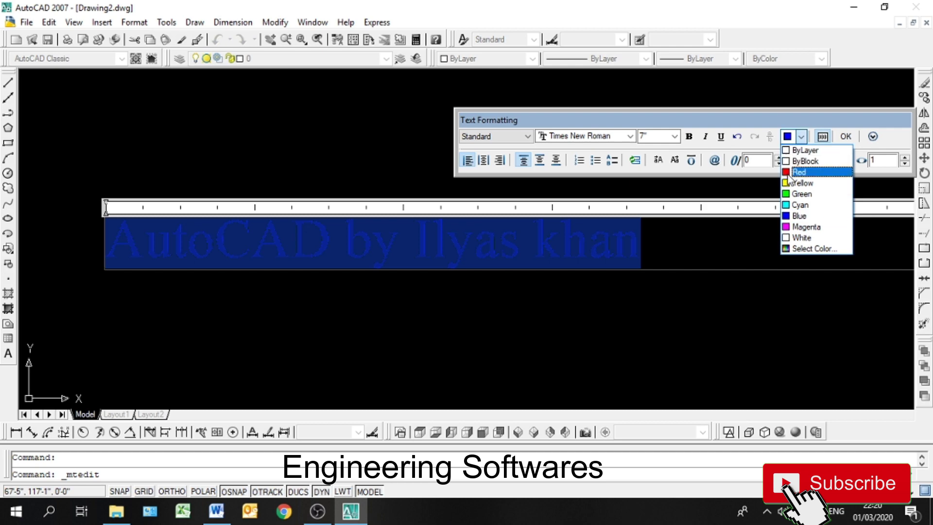
left_click(804, 247)
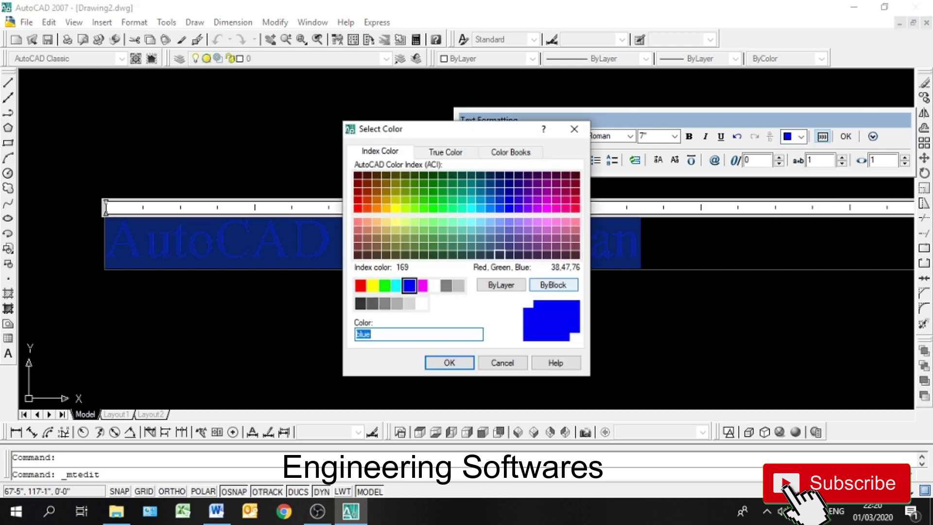
left_click(445, 153)
left_click(509, 154)
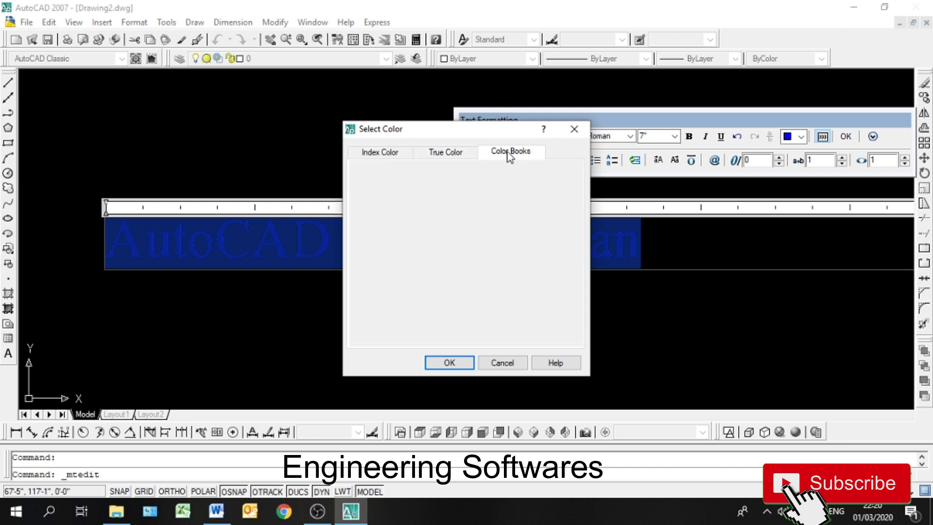
left_click(452, 153)
left_click(457, 217)
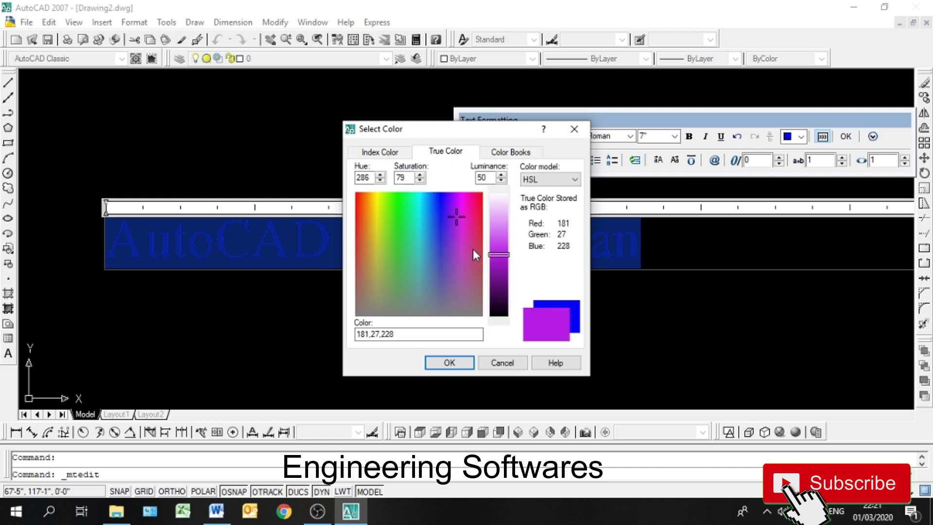
left_click_drag(473, 248, 395, 197)
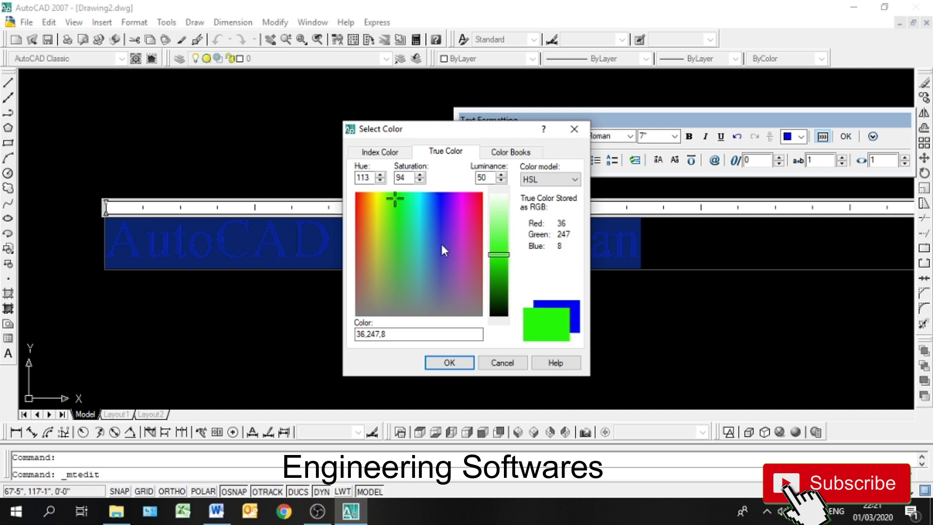
mouse_move(498, 289)
left_mouse_down()
mouse_move(497, 300)
mouse_move(498, 292)
left_mouse_up()
left_click(450, 363)
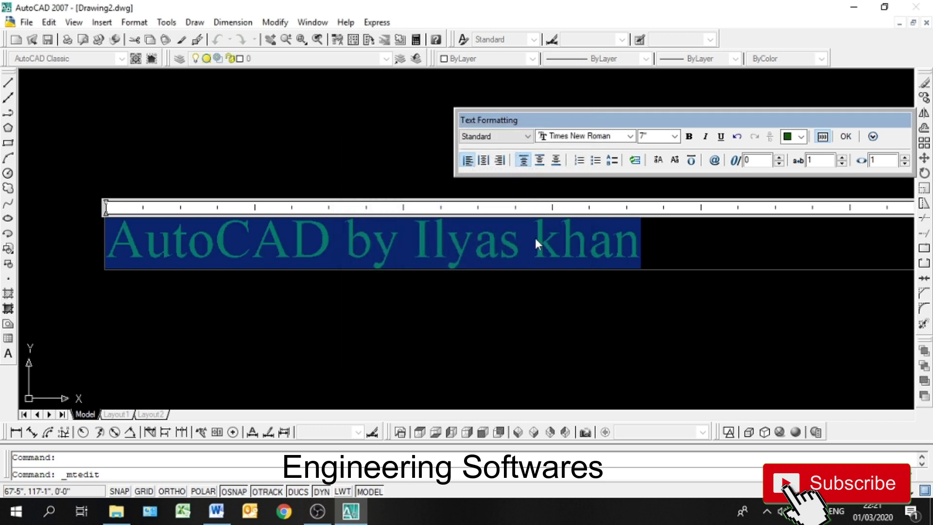
Step: Set the color of the whole text line to the standard Green
left_click(508, 243)
left_click_drag(641, 243, 105, 243)
left_click(792, 136)
left_click(798, 195)
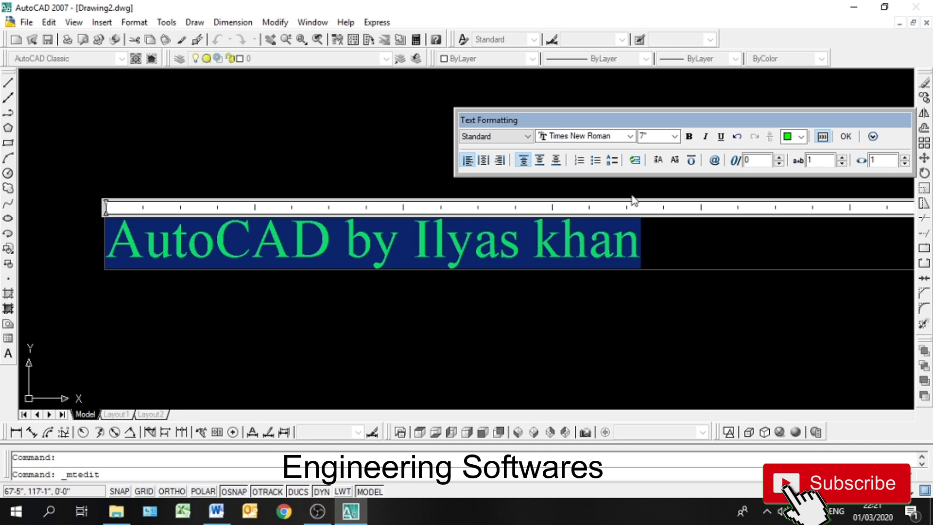
Step: Hide the text editor's ruler and show it again
left_click(820, 140)
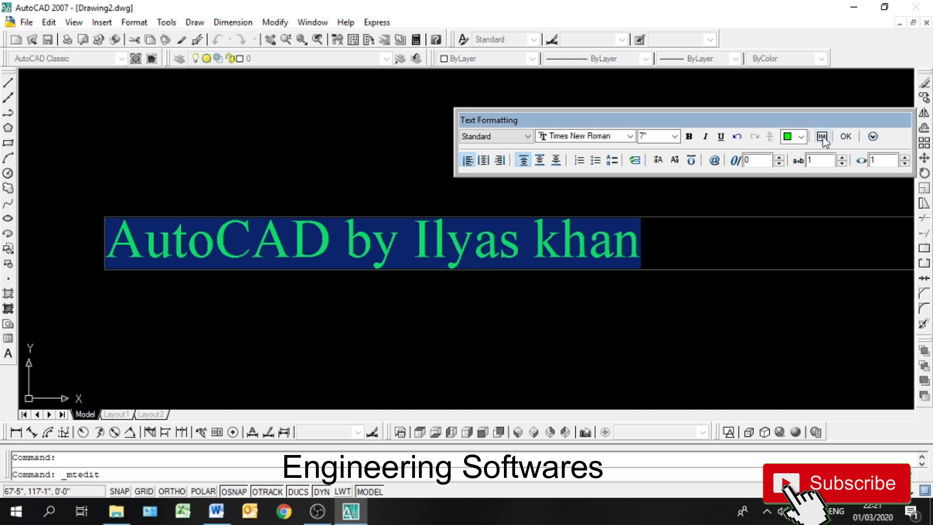
left_click(822, 137)
Step: Shorten the overly wide text box by moving its right-hand width handle much closer to the text
scroll(428, 221, "down", 3)
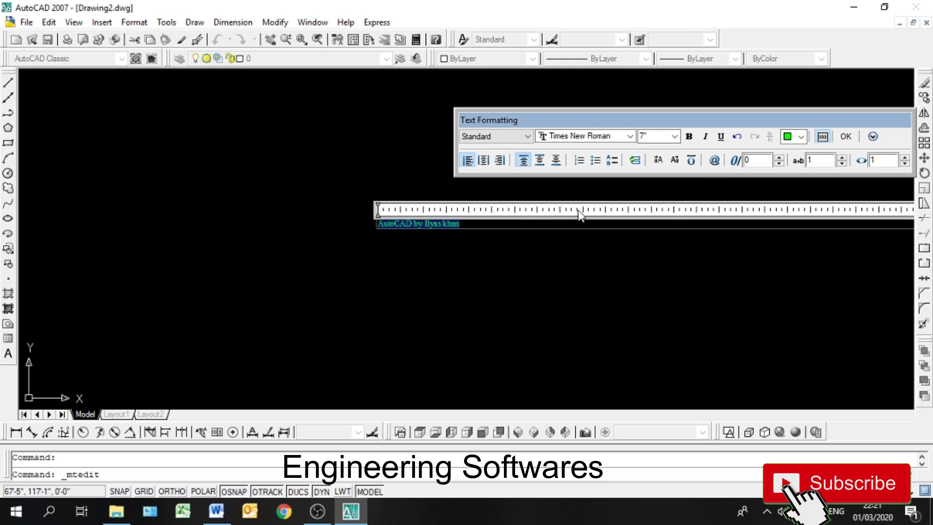
left_click_drag(868, 207, 671, 209)
middle_click_drag(539, 260, 204, 271)
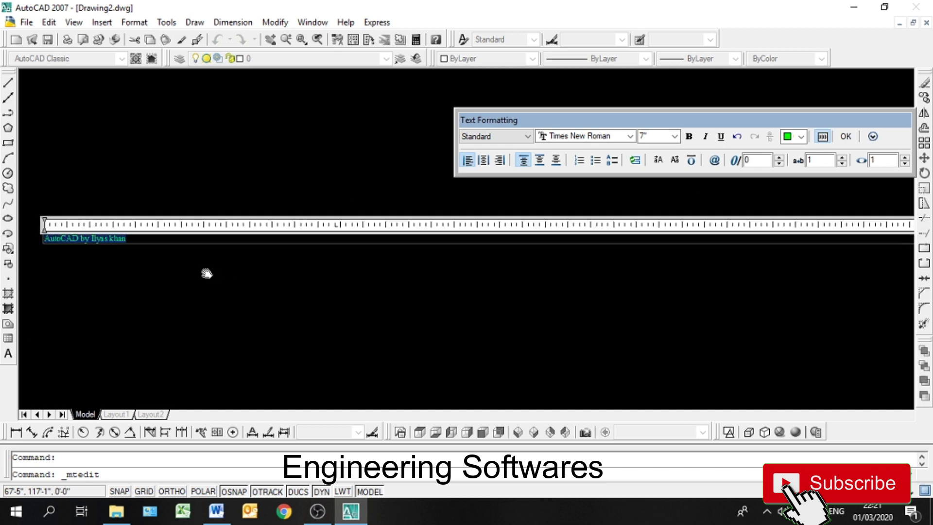
scroll(574, 245, "down", 3)
scroll(802, 246, "up", 3)
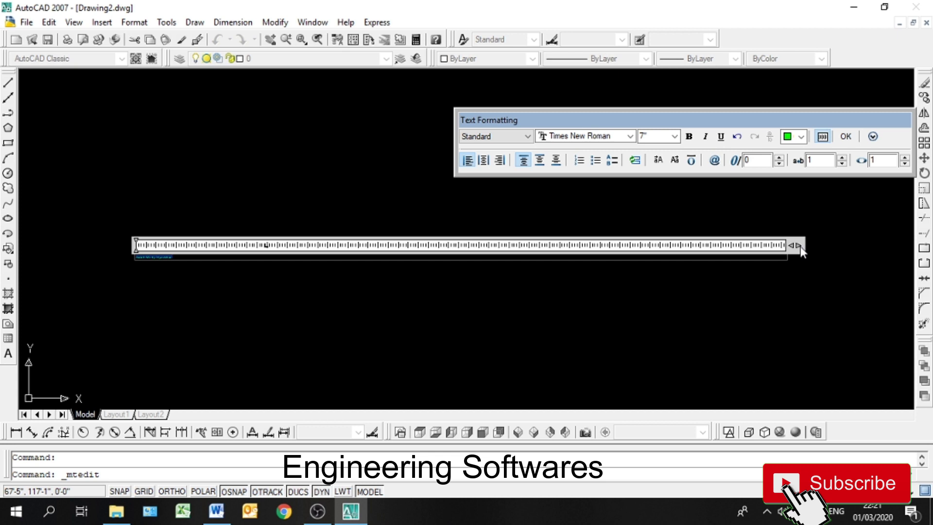
left_click_drag(795, 245, 265, 245)
scroll(123, 241, "up", 3)
scroll(665, 266, "up", 2)
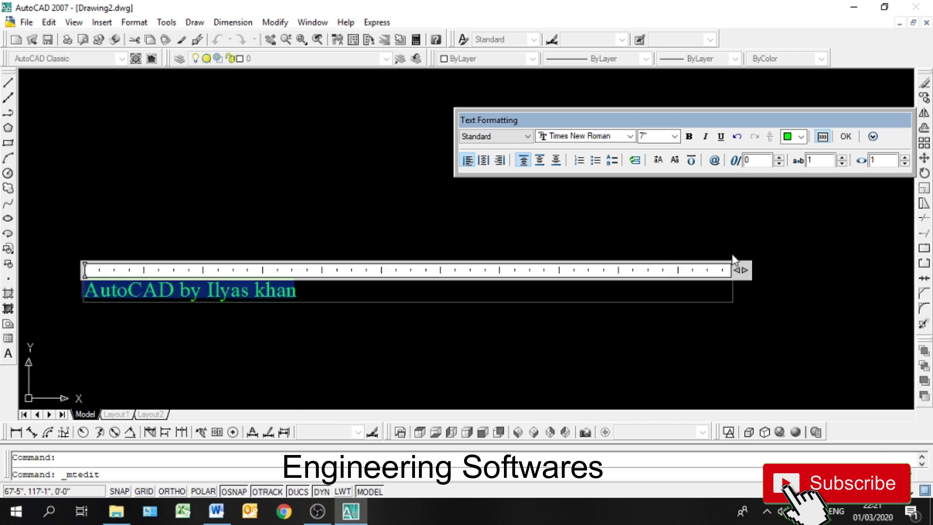
Step: Try narrowing the text box until the text wraps, widen it to fit one line, and close the text editor
left_click_drag(747, 270, 183, 270)
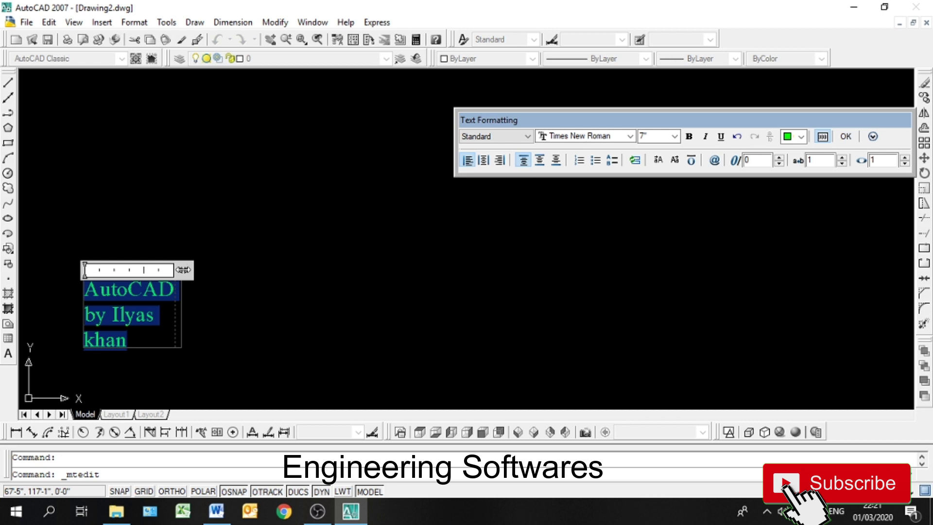
left_click_drag(184, 271, 347, 269)
key("ctrl+a")
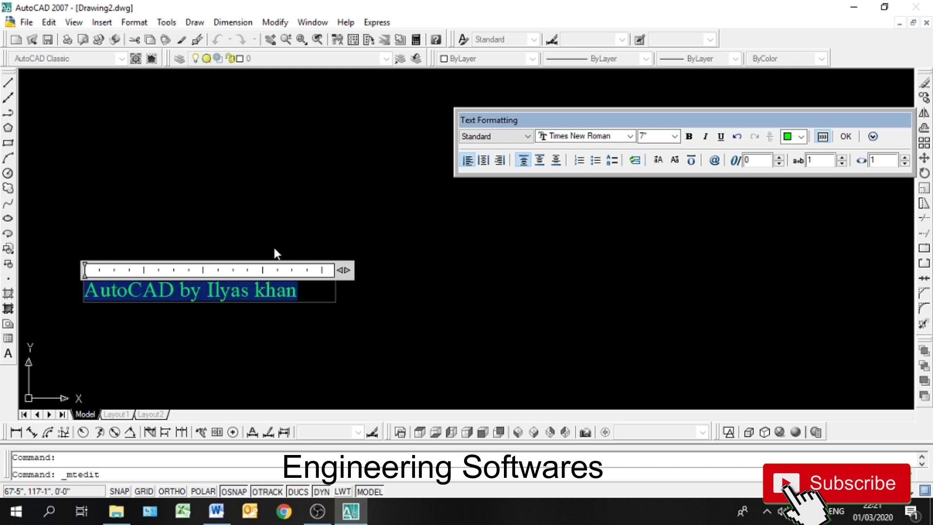
left_click_drag(590, 119, 267, 130)
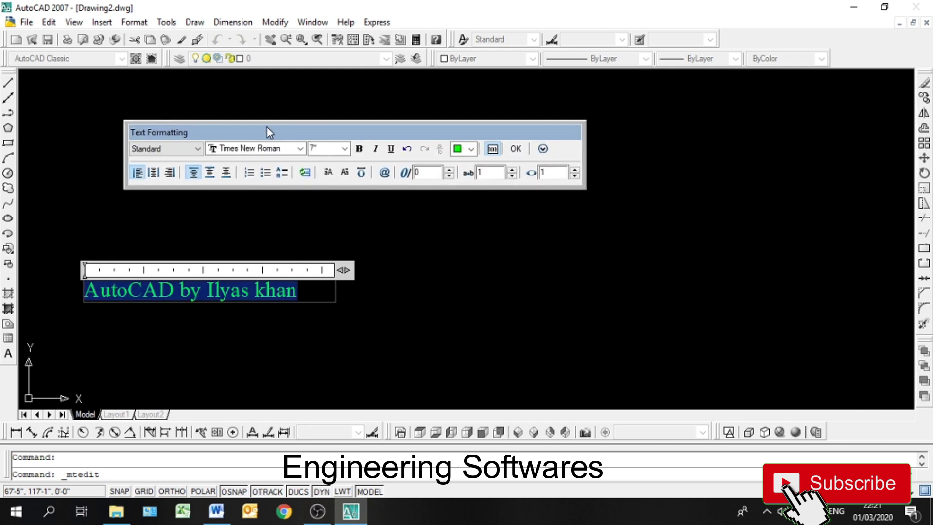
left_click(516, 150)
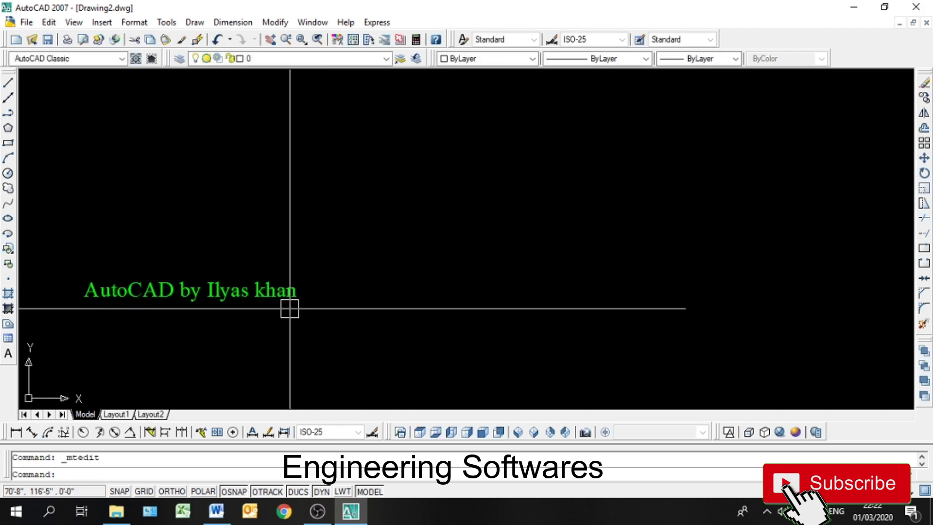
Step: Reopen the text line and try center and right justification on all of it, ending with left justification
middle_click_drag(289, 308, 532, 207)
scroll(520, 194, "up", 5)
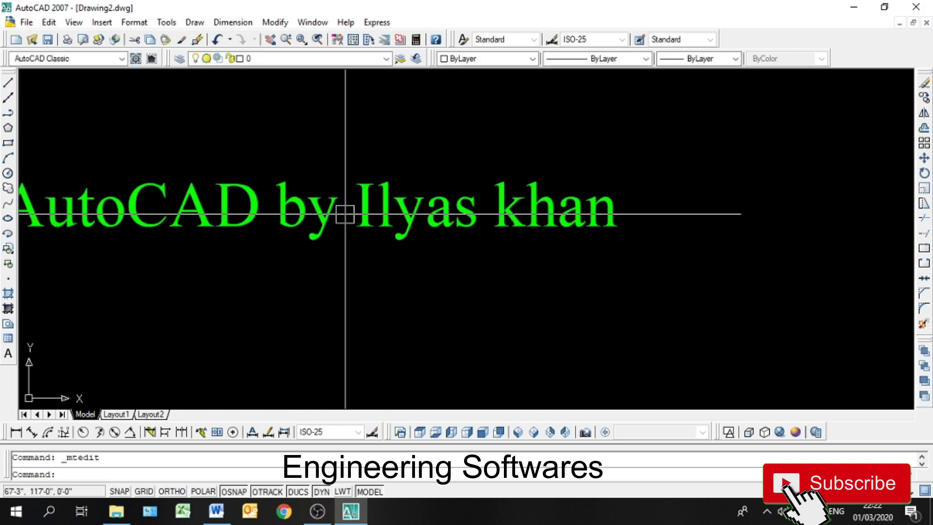
middle_click_drag(344, 208, 475, 229)
double_click(454, 239)
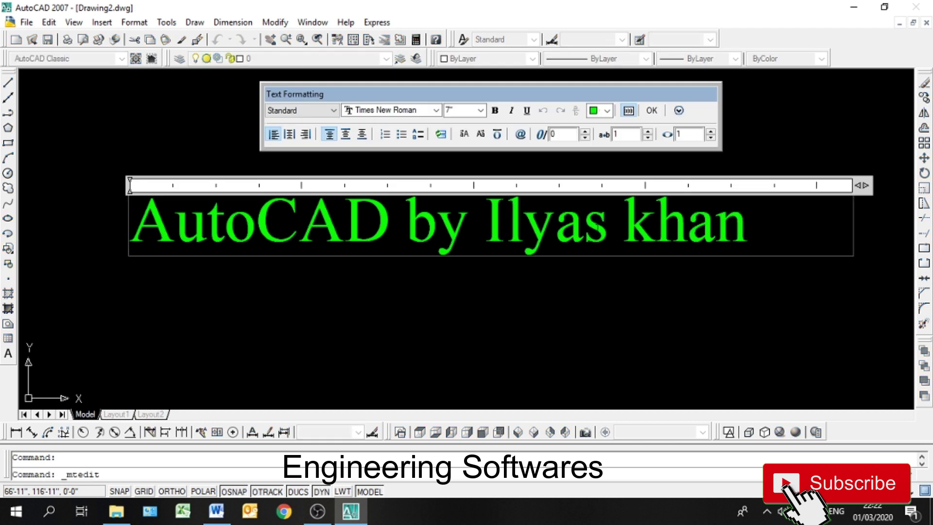
key("ctrl+a")
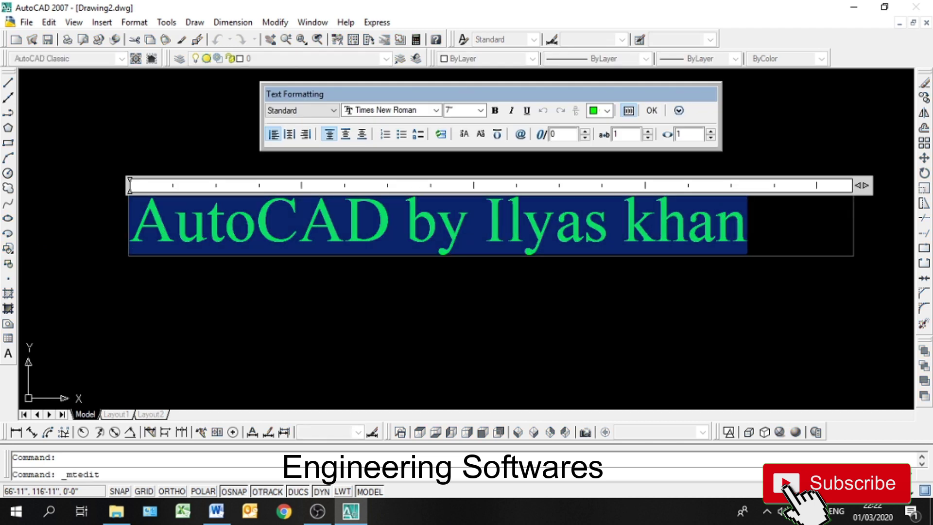
left_click(291, 135)
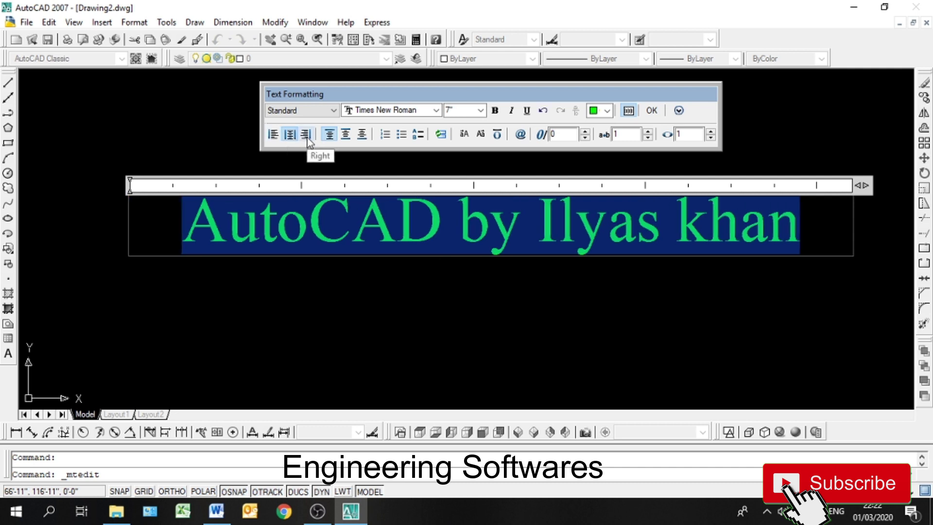
left_click(305, 135)
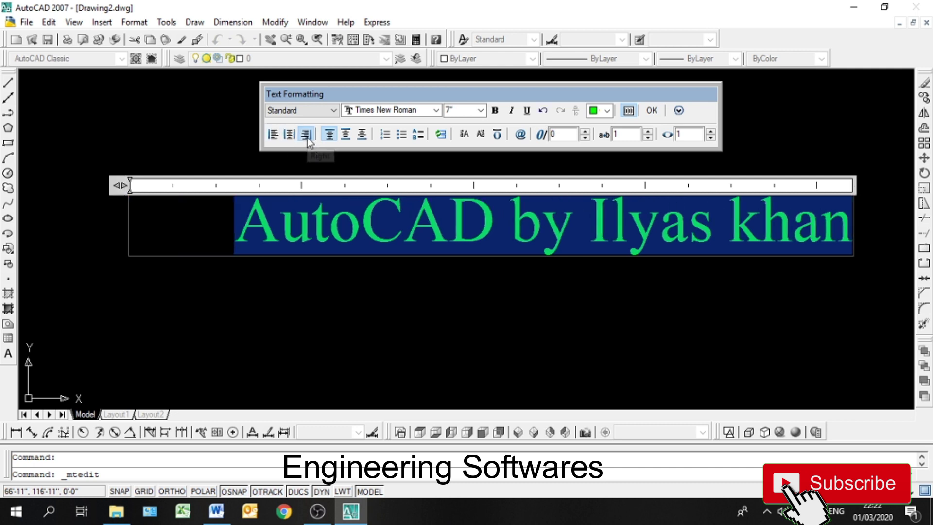
left_click(273, 135)
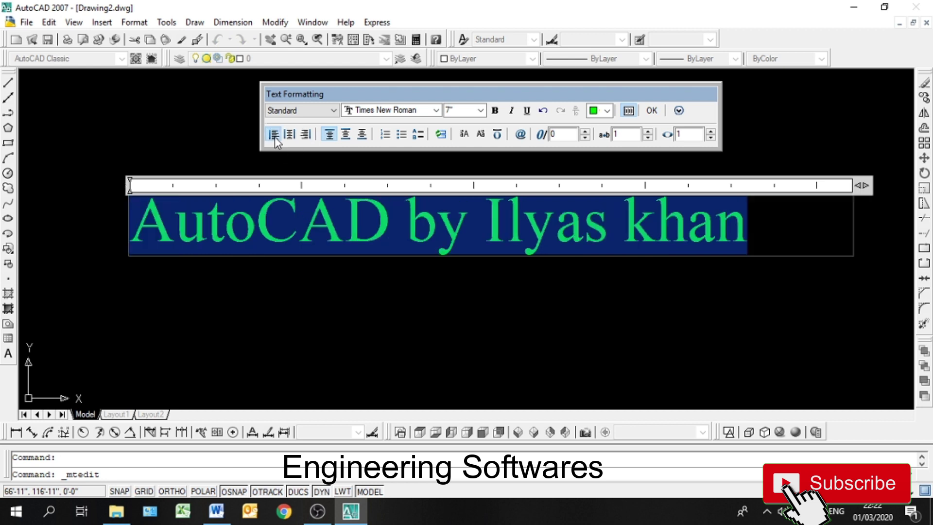
Step: Try Middle and Bottom vertical justification on the selected text and settle on Middle
left_click(346, 135)
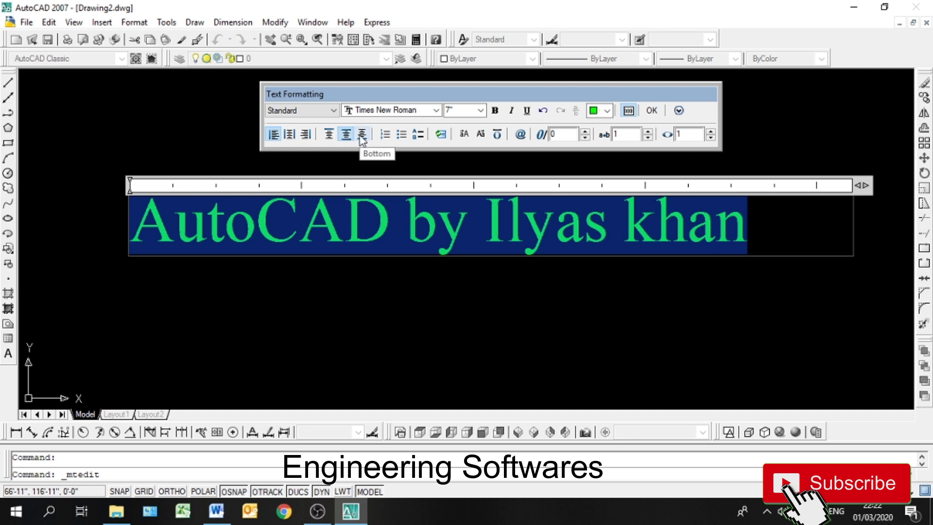
left_click(360, 136)
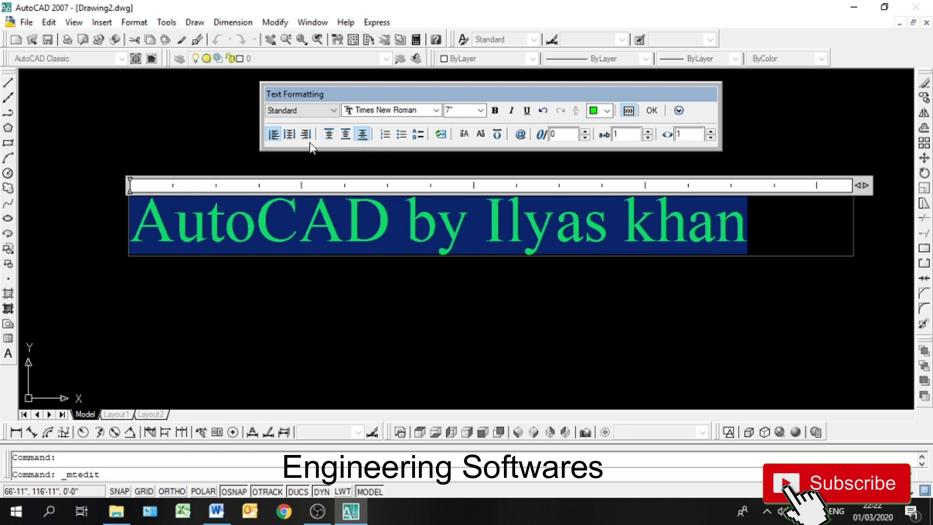
left_click(346, 135)
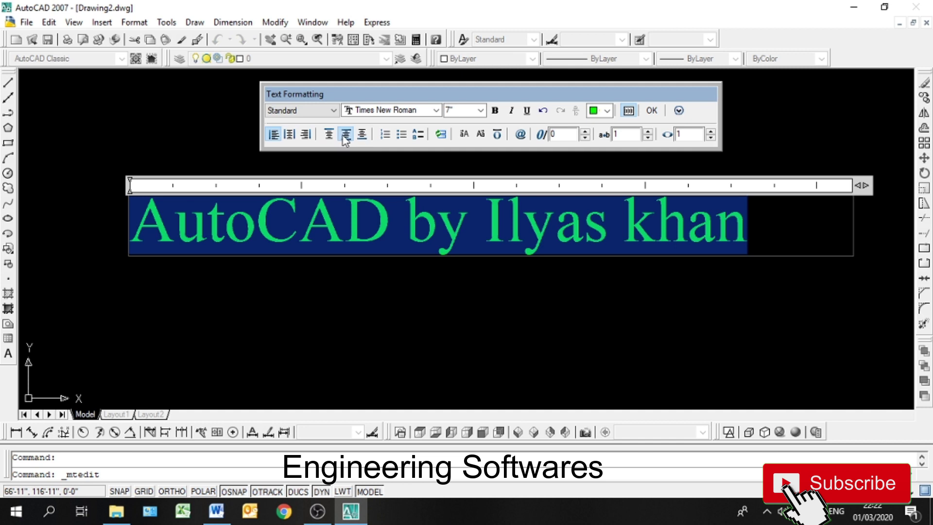
Step: Try numbering, bullets and uppercase letters as list formats on the selected text, ending with numbering
left_click(389, 135)
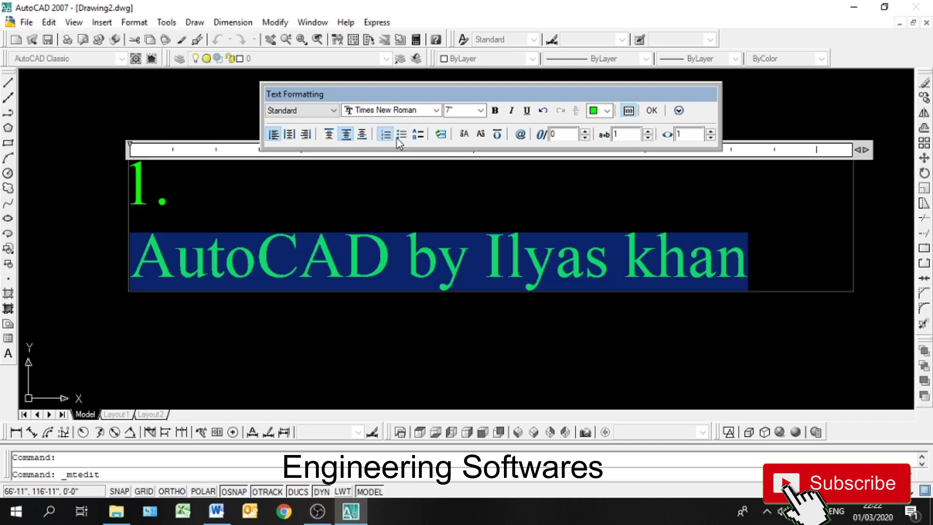
left_click(402, 135)
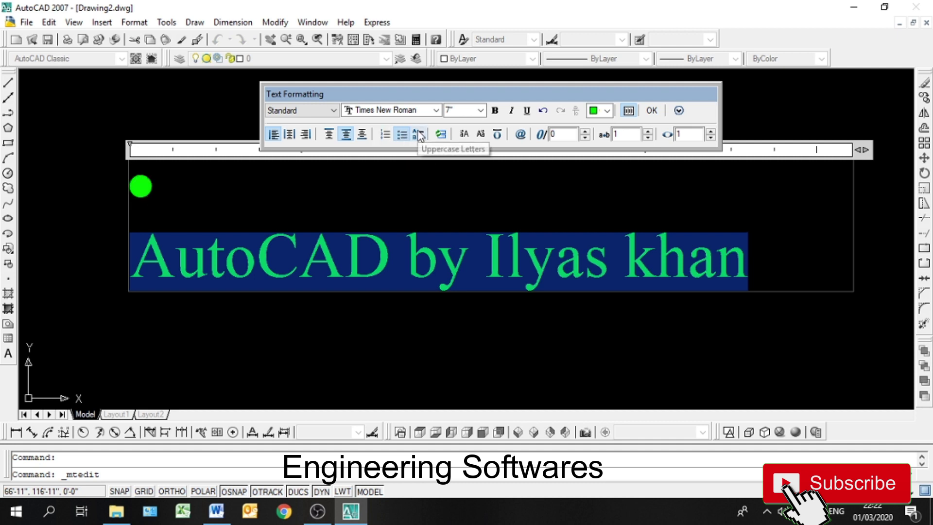
left_click(418, 134)
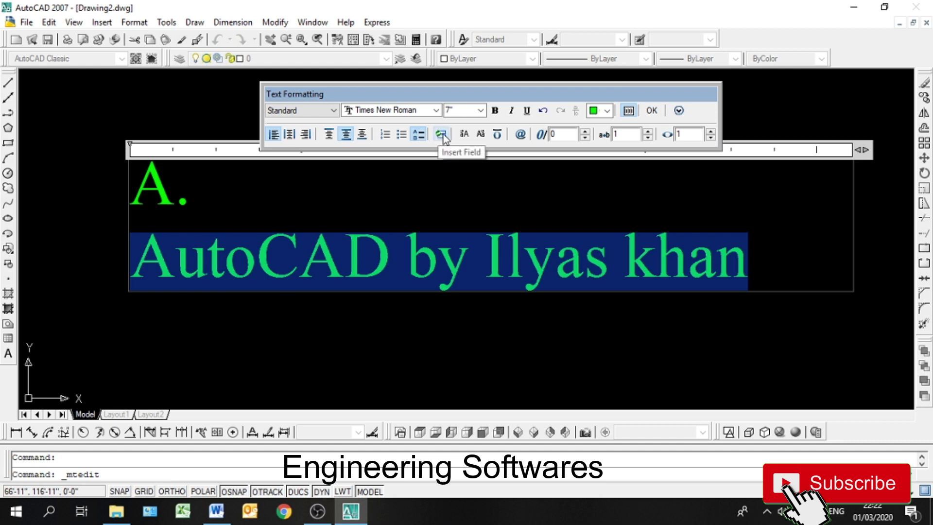
left_click(385, 135)
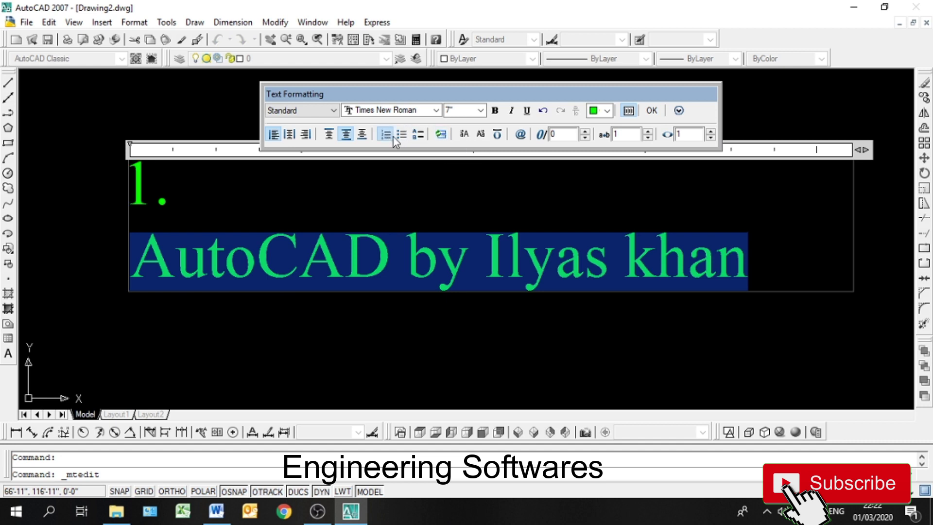
Step: Convert the selected text to uppercase, change it to lowercase, and add an overline
left_click(464, 134)
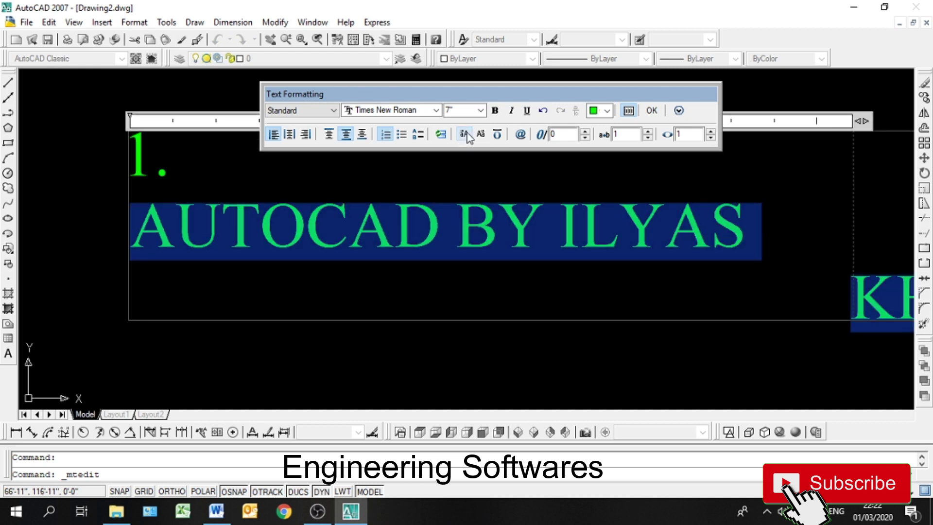
left_click(480, 135)
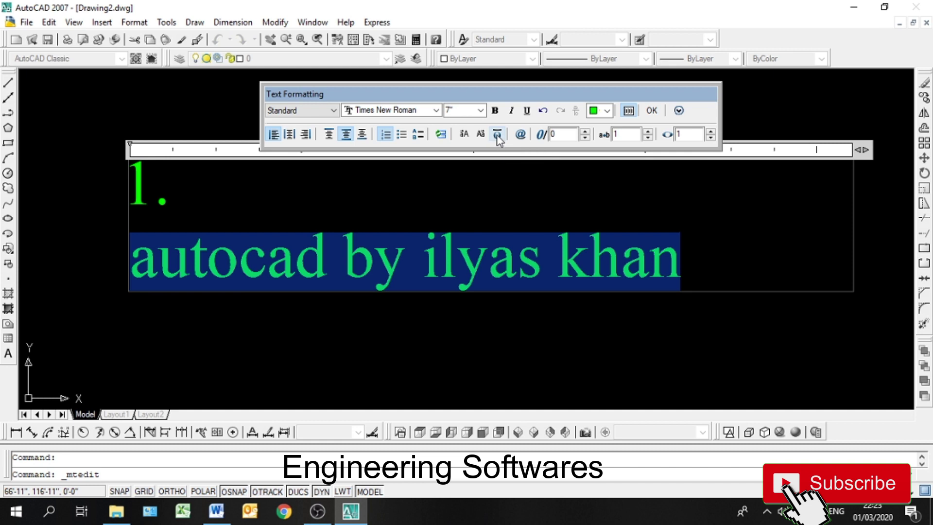
left_click(497, 136)
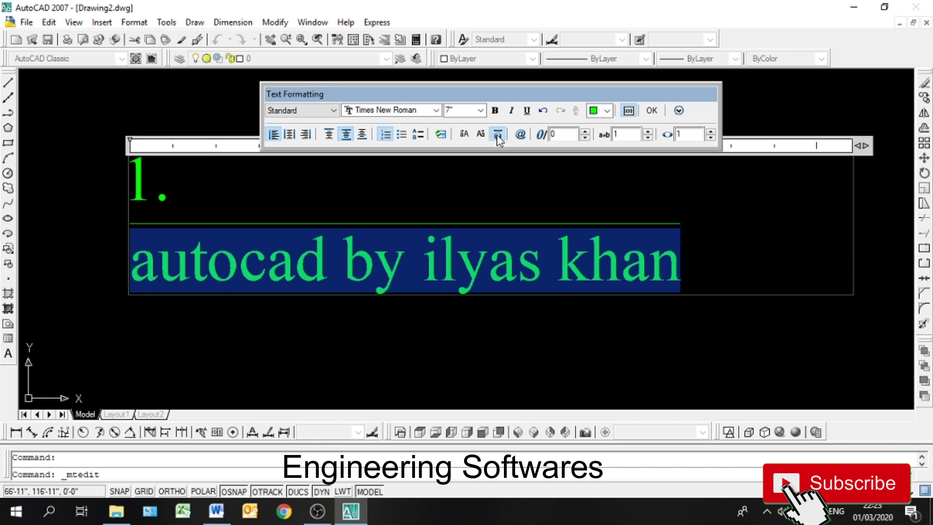
Step: Remove the list number, replace the whole text line with the Diameter symbol followed by 5', and close the editor
left_click(170, 182)
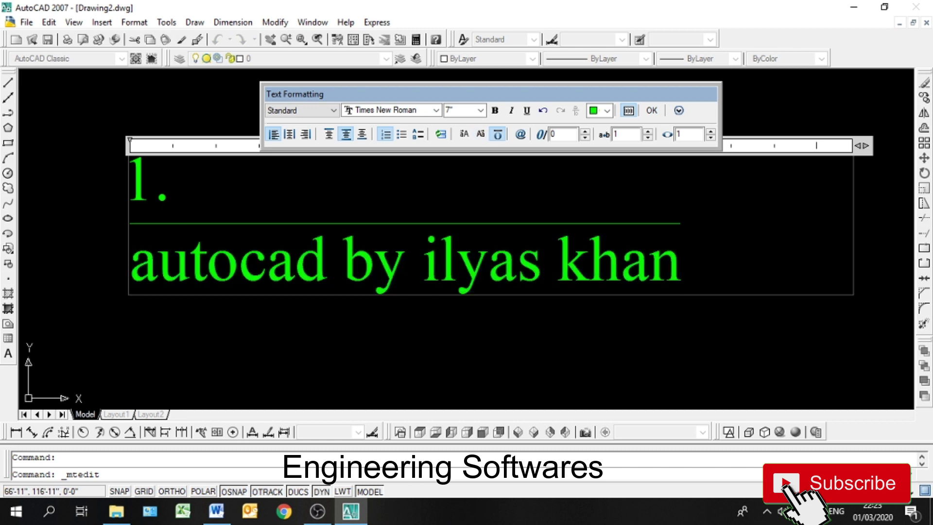
key("BackSpace")
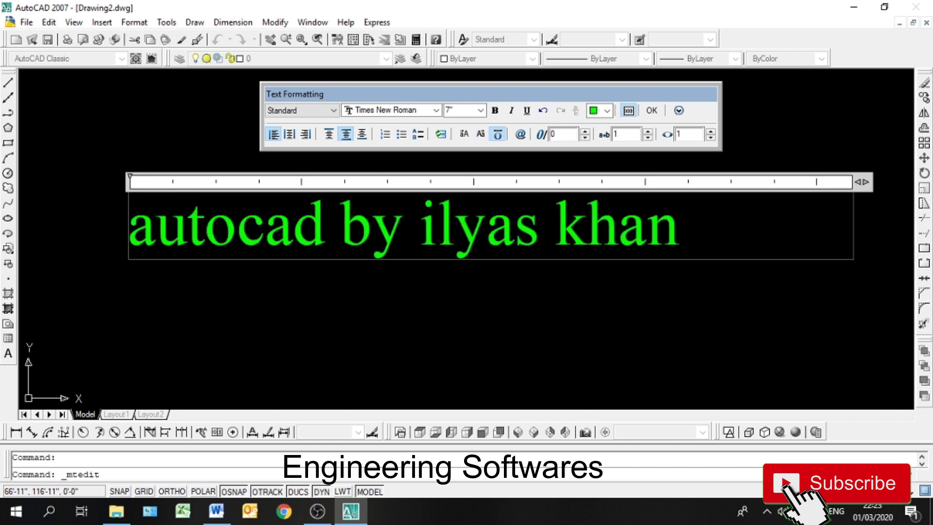
left_click_drag(679, 228, 129, 229)
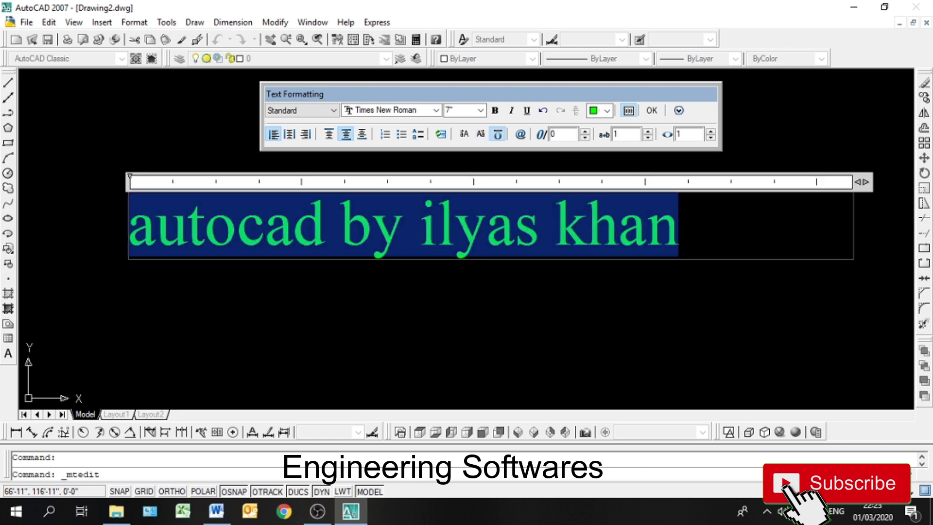
left_click(524, 137)
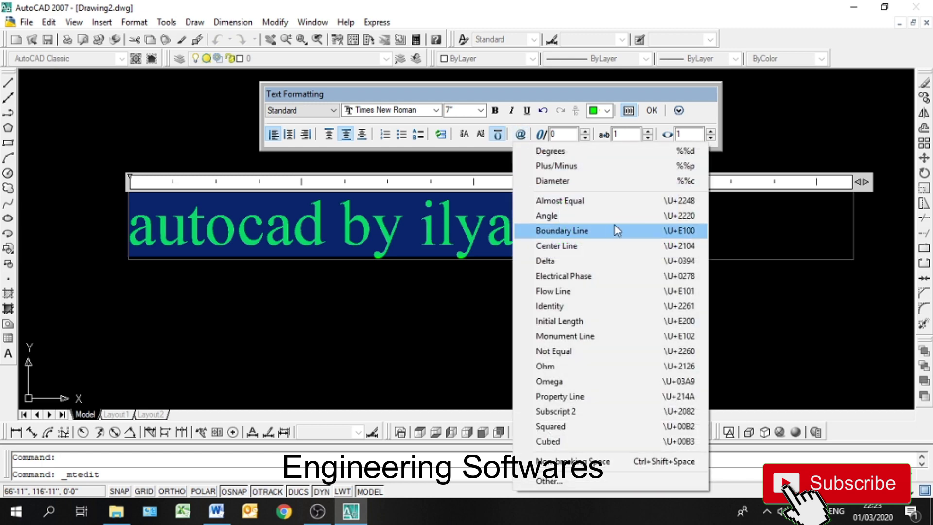
left_click(583, 185)
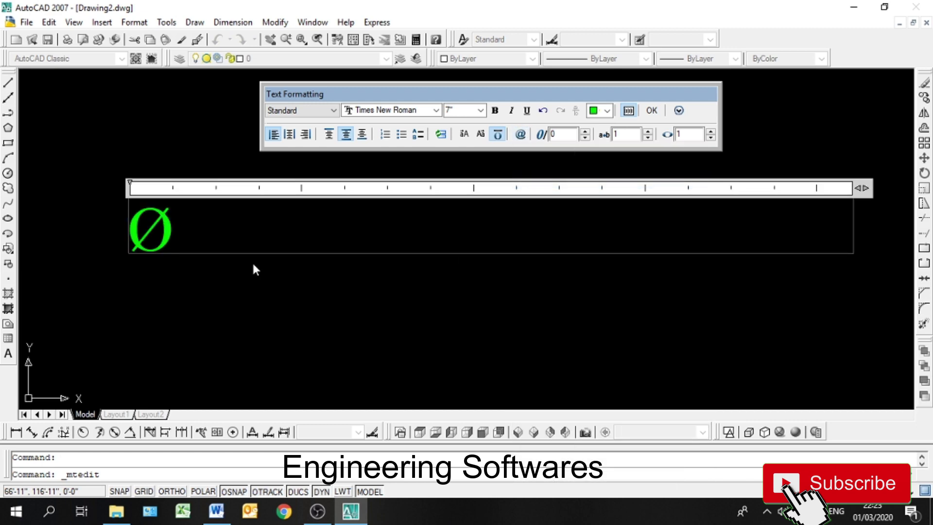
type("5'")
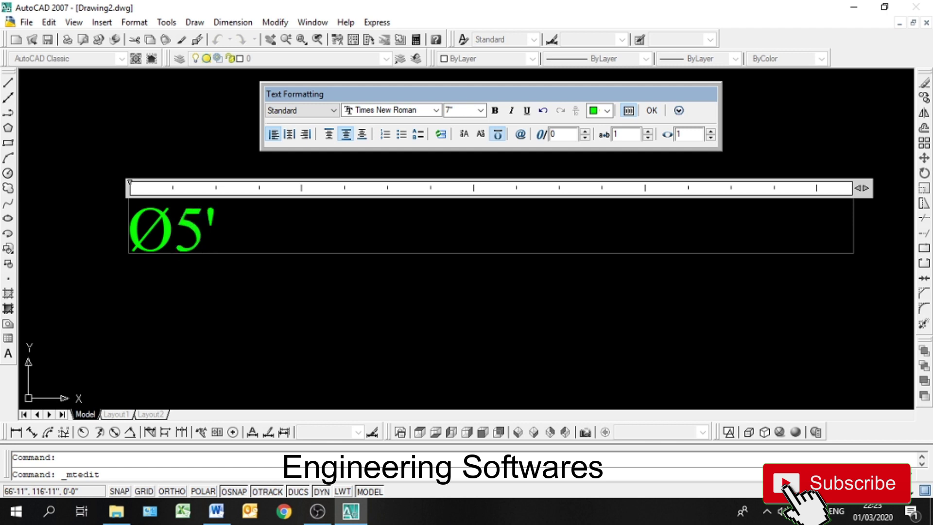
left_click(313, 306)
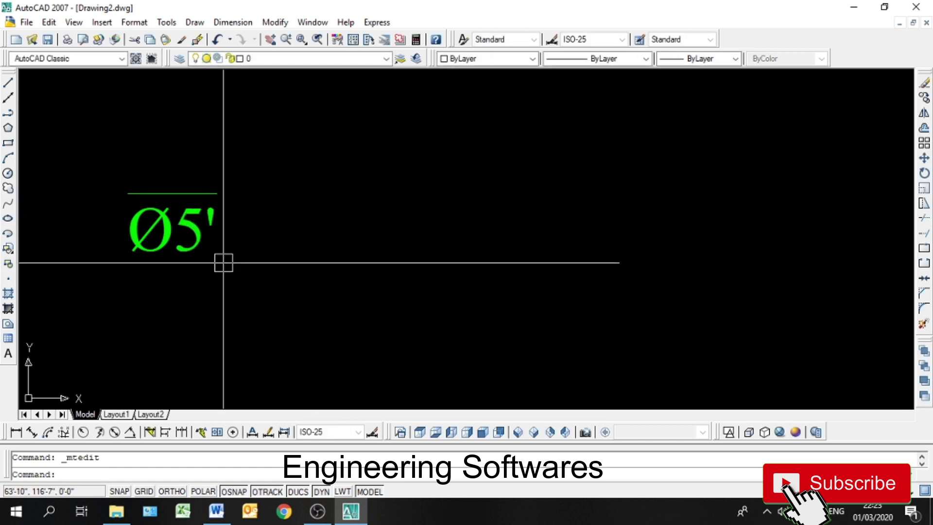
Step: Reopen the Ø5' text and remove the overline from all of it
left_click(192, 244)
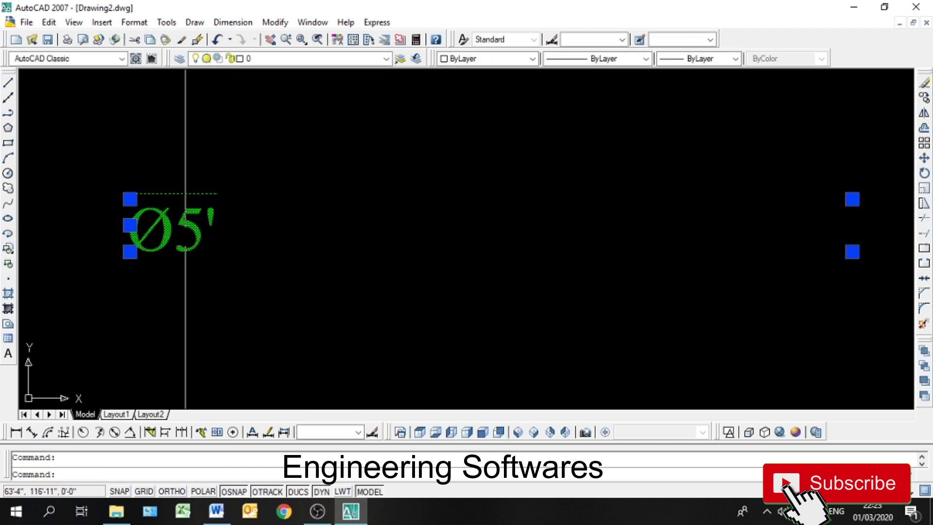
double_click(185, 235)
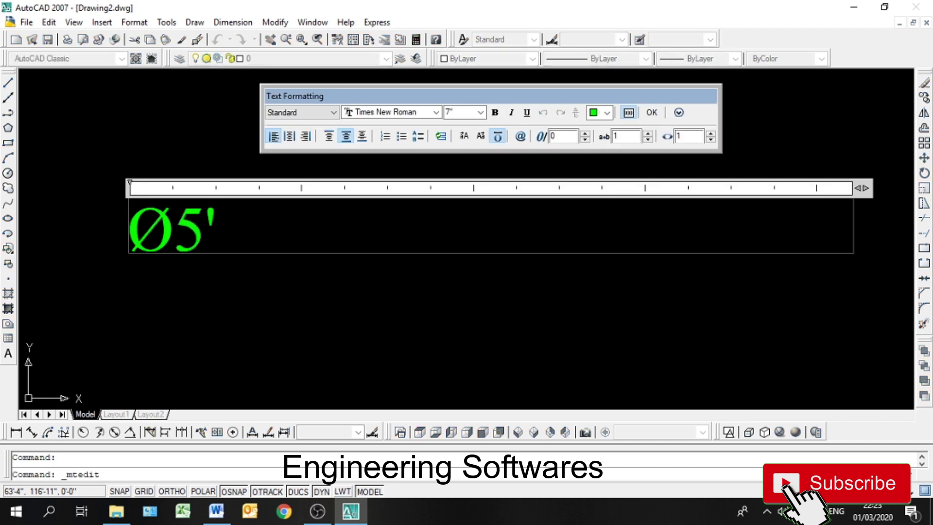
left_click(501, 138)
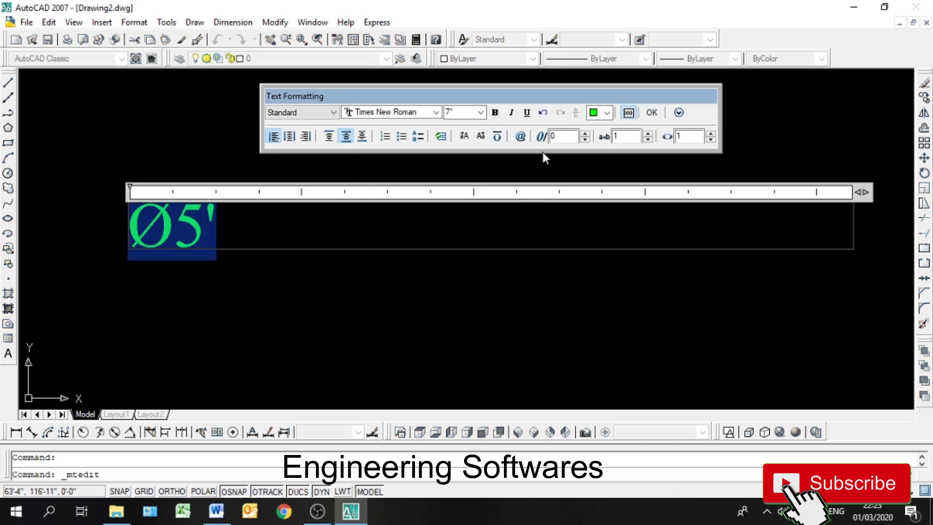
Step: Undo the overline removal, close the editor, and undo the replacement of the original text line with Ø5'
key("ctrl+z")
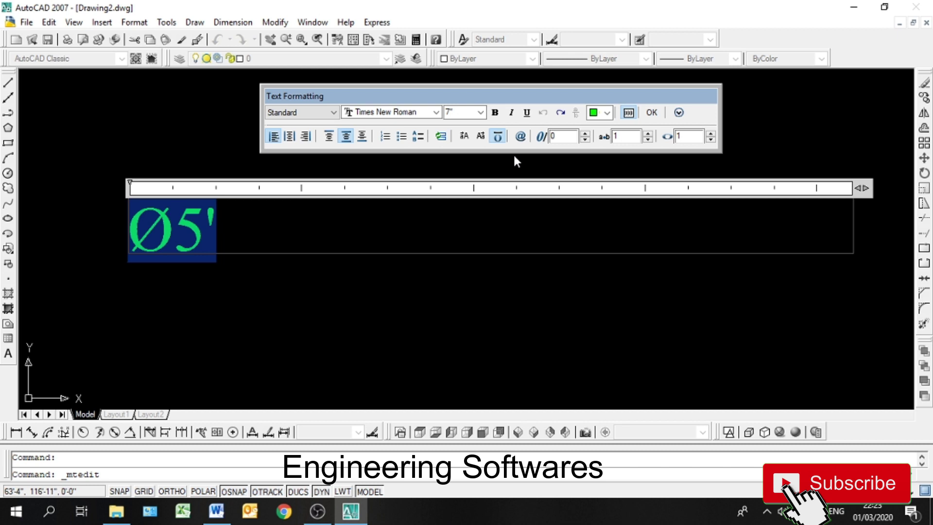
left_click(410, 287)
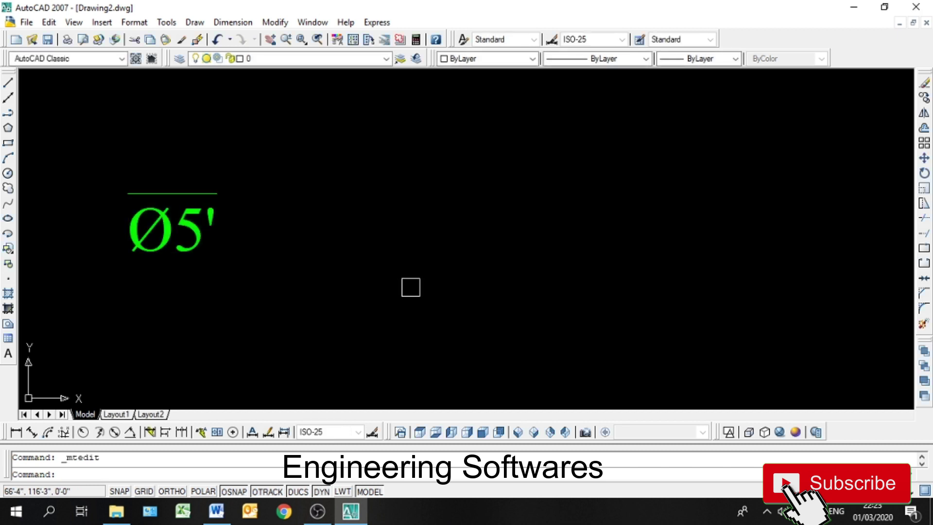
key("ctrl+z")
Step: Open the restored text line for editing and raise the oblique angle of all its text to 38
left_click(505, 215)
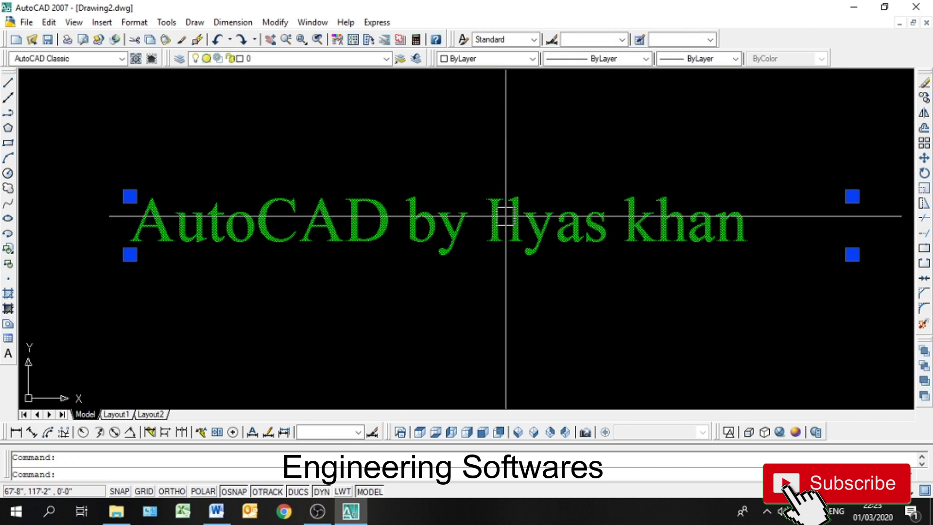
double_click(505, 215)
key("ctrl+a")
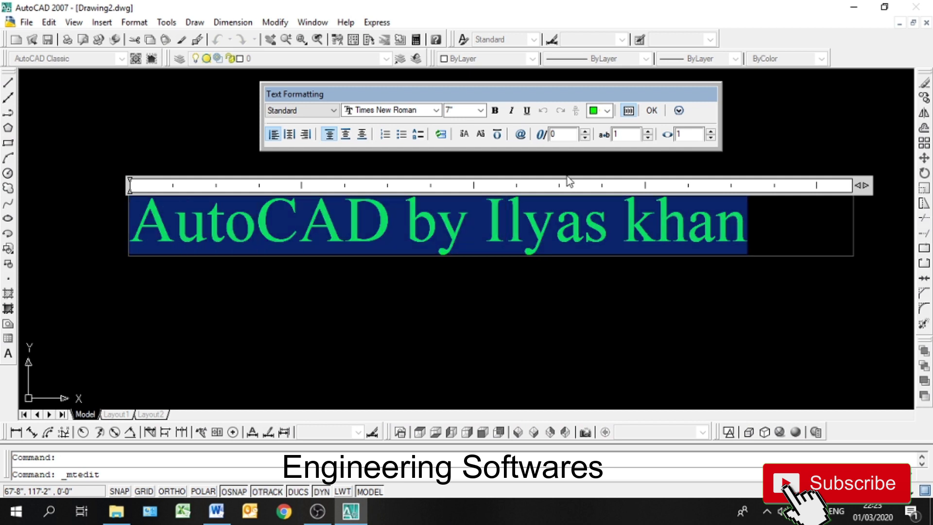
left_click(585, 132)
left_click(585, 131)
left_click(585, 132)
left_click(585, 132)
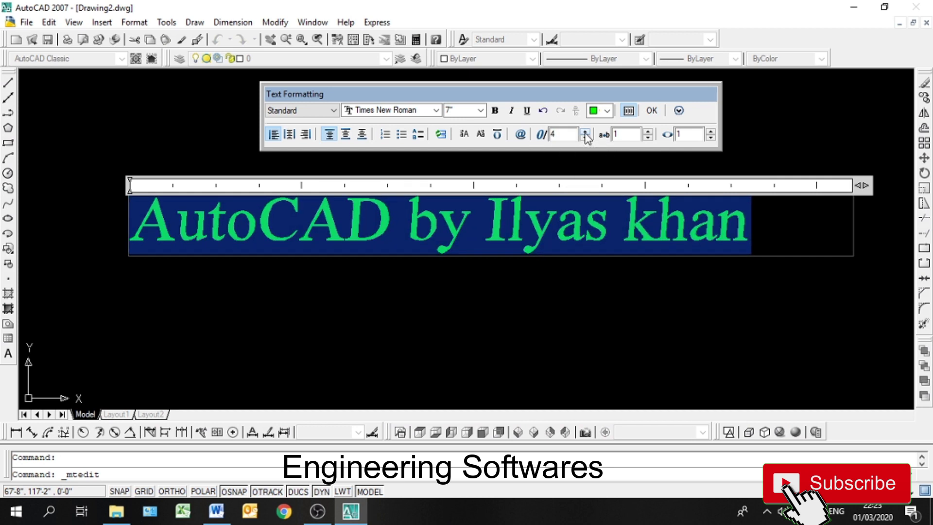
left_click(585, 132)
left_click(585, 132)
left_click(585, 132)
left_click(585, 132)
left_click(585, 132)
left_click(585, 132)
left_click(585, 133)
left_click(585, 132)
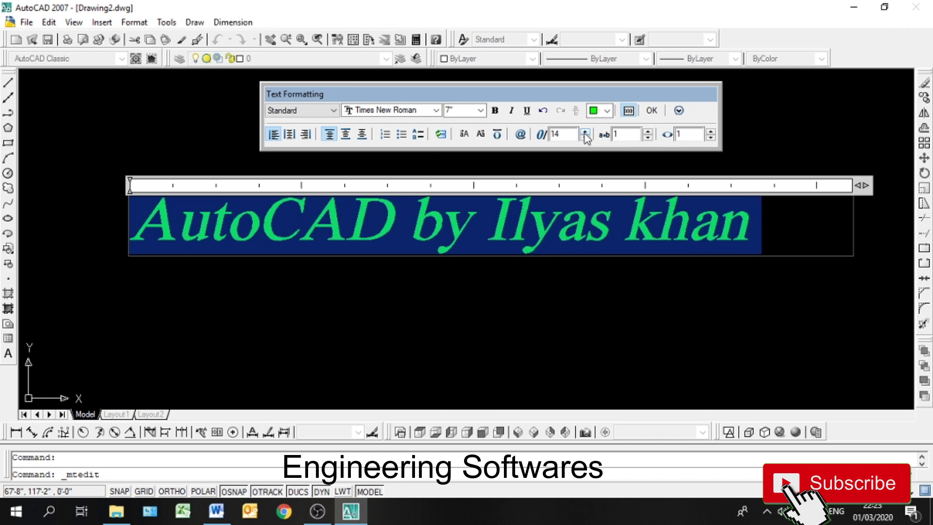
left_click(585, 133)
left_click(585, 133)
left_click(585, 134)
left_click(585, 134)
left_click(585, 133)
left_click(585, 133)
left_click(585, 133)
left_click(585, 133)
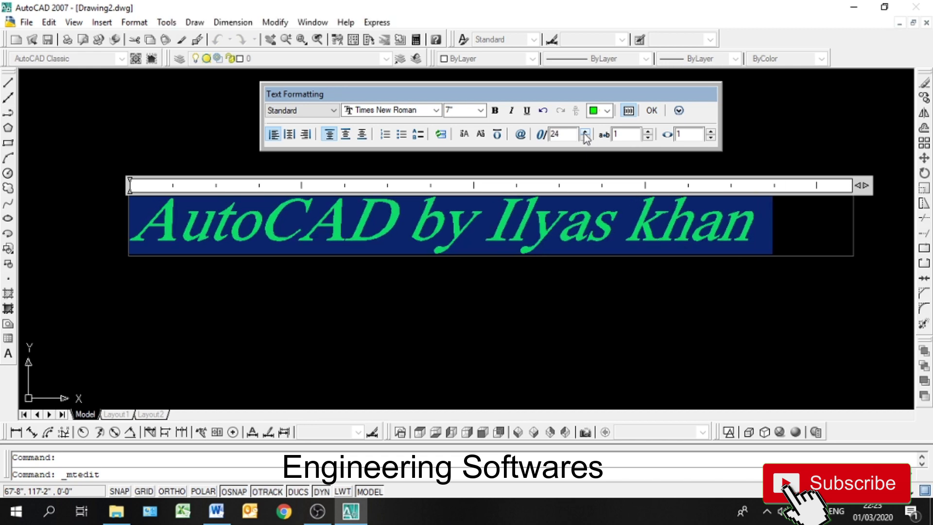
left_click(585, 133)
left_click(585, 133)
left_click(585, 134)
left_click(585, 133)
left_click(585, 134)
left_click(585, 133)
left_click(585, 133)
left_click(585, 133)
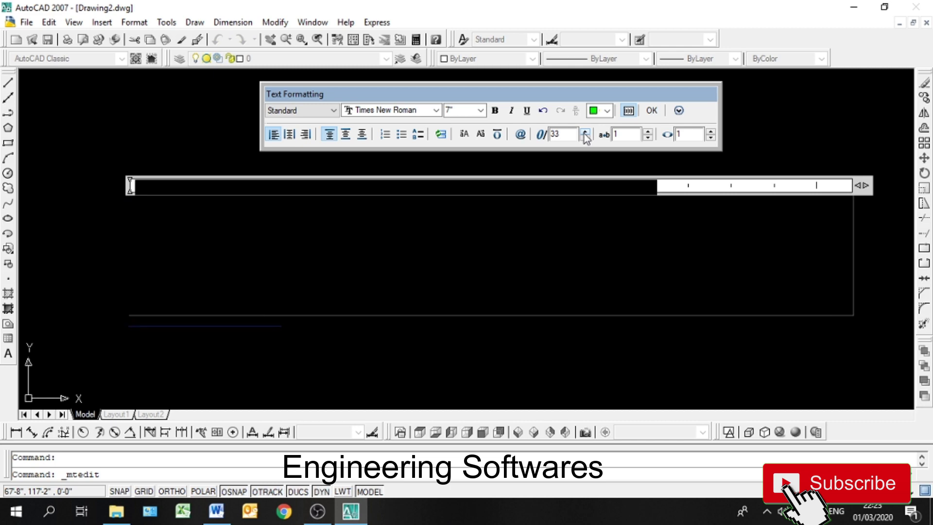
left_click(585, 133)
left_click(585, 133)
left_click(585, 133)
left_click(585, 133)
left_click(585, 133)
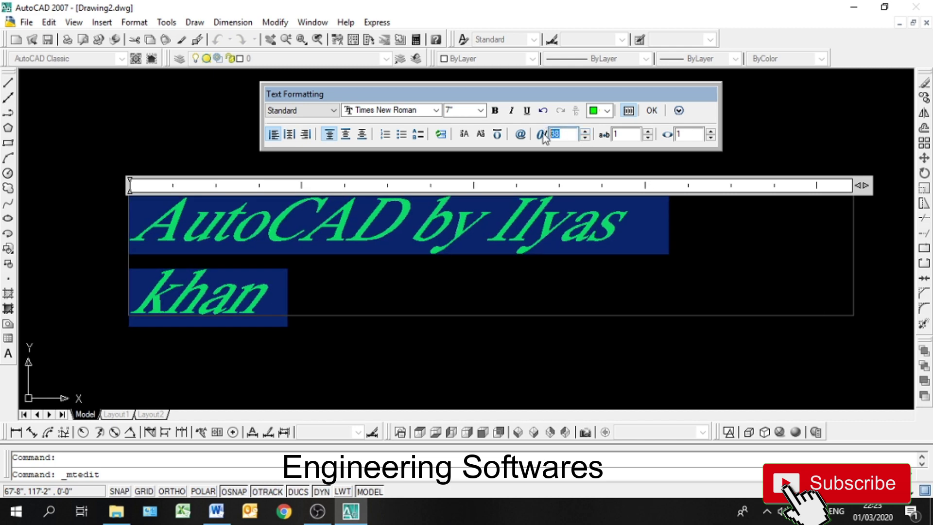
Step: Set the oblique angle of the whole text to 45, reset it to 0, and close the editor
type("45")
key("Return")
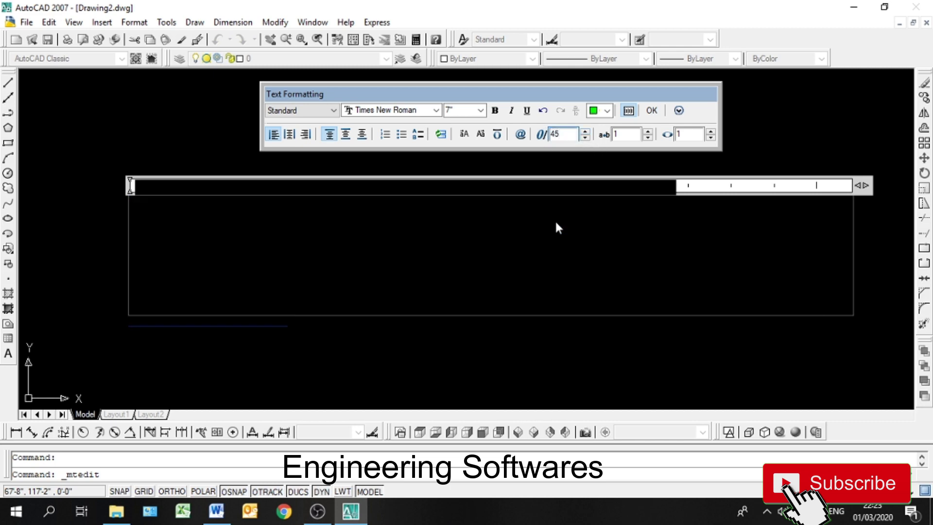
left_click_drag(294, 304, 342, 181)
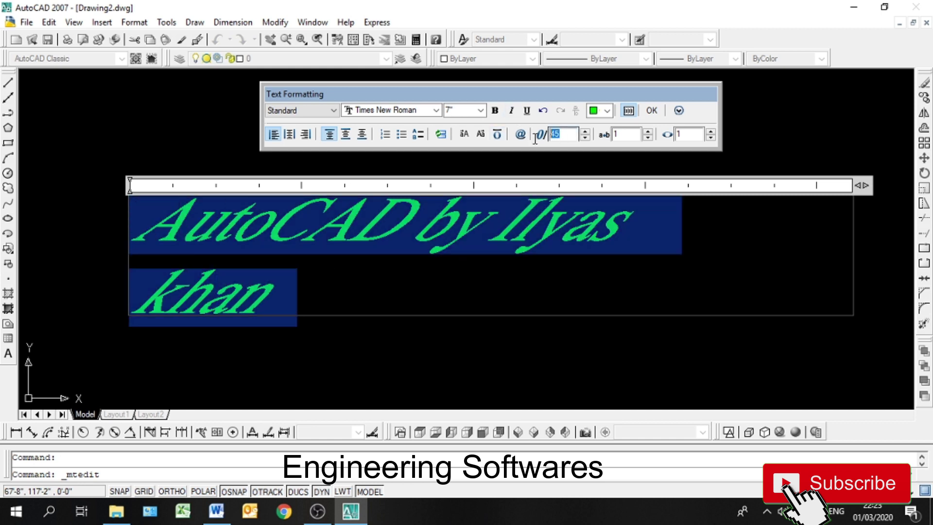
type("0")
key("Return")
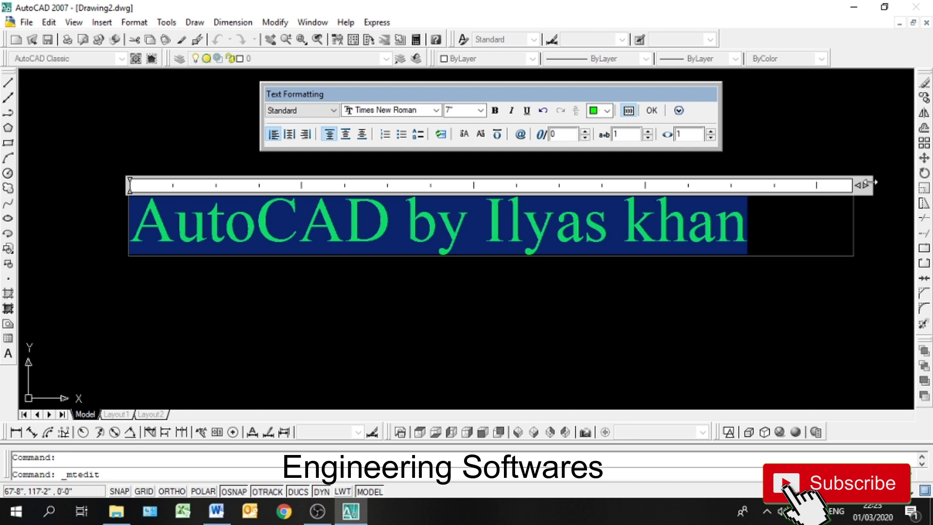
left_click(390, 292)
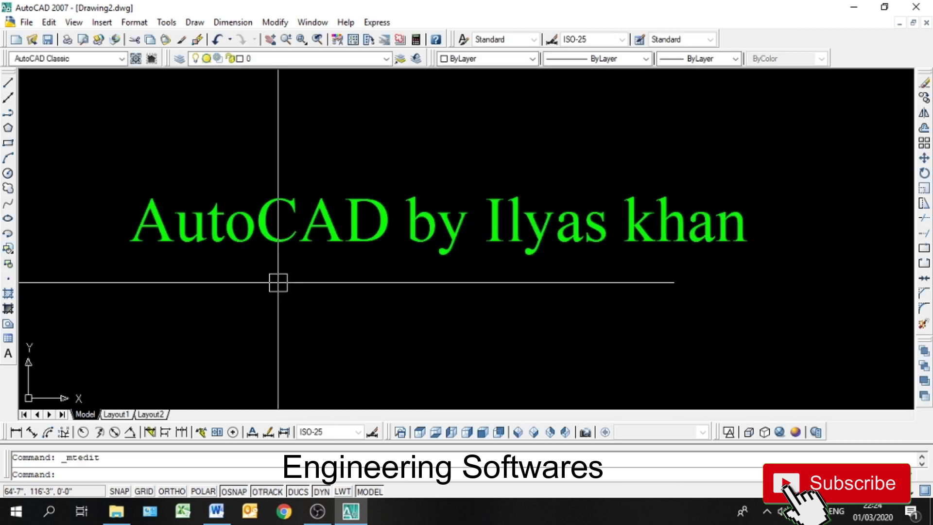
Step: Start a single line text below the green text with a height of 6" and a rotation angle of 5
middle_click_drag(279, 281, 274, 206)
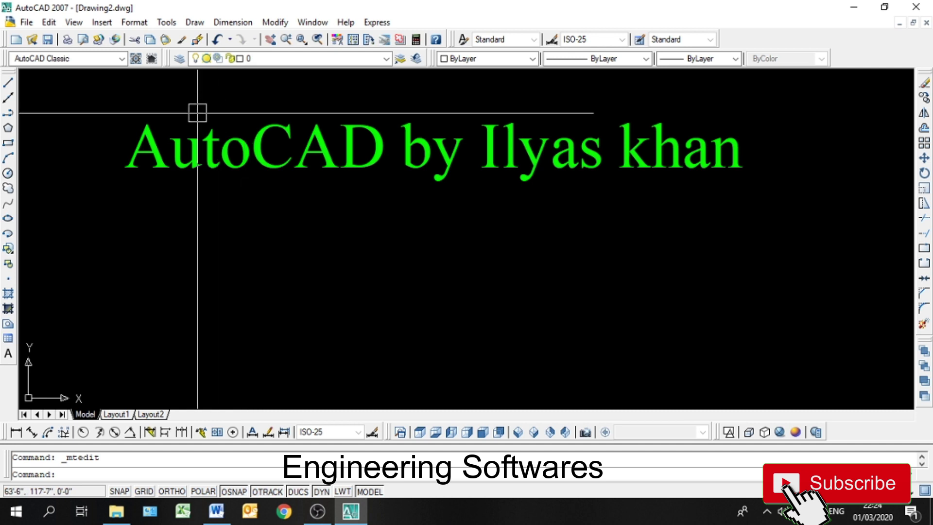
left_click(194, 23)
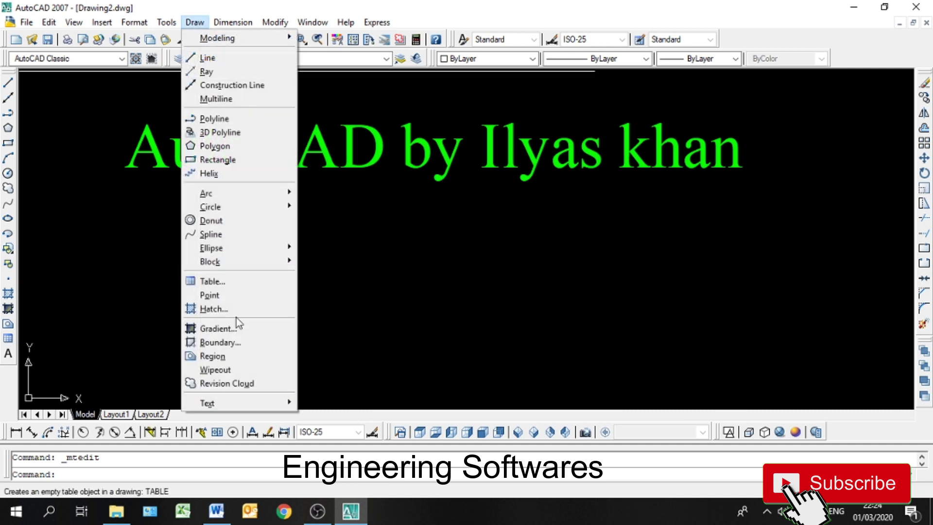
mouse_move(248, 411)
left_click(341, 416)
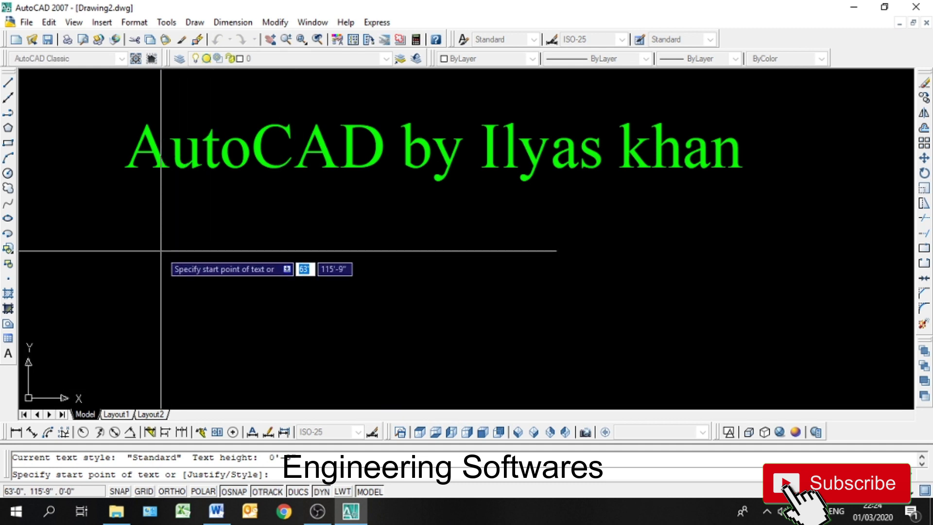
left_click(161, 250)
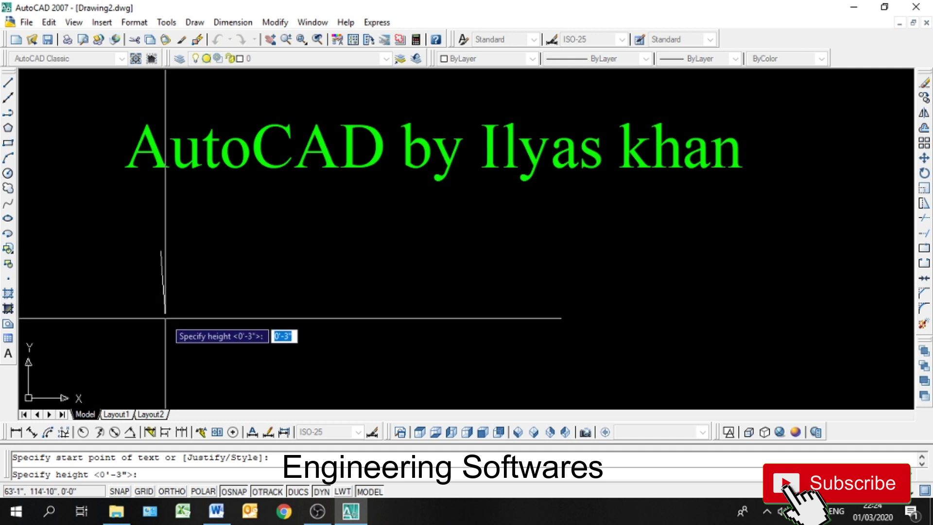
type("6\"")
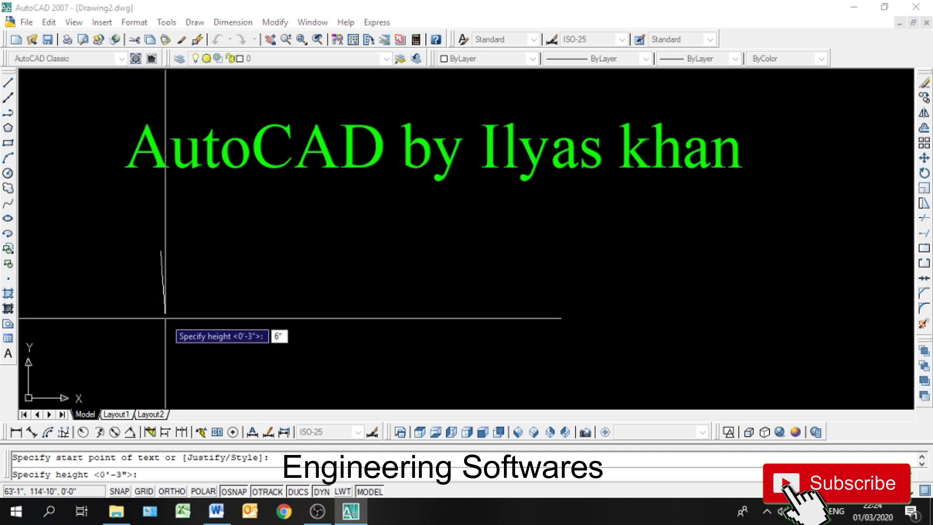
key("Return")
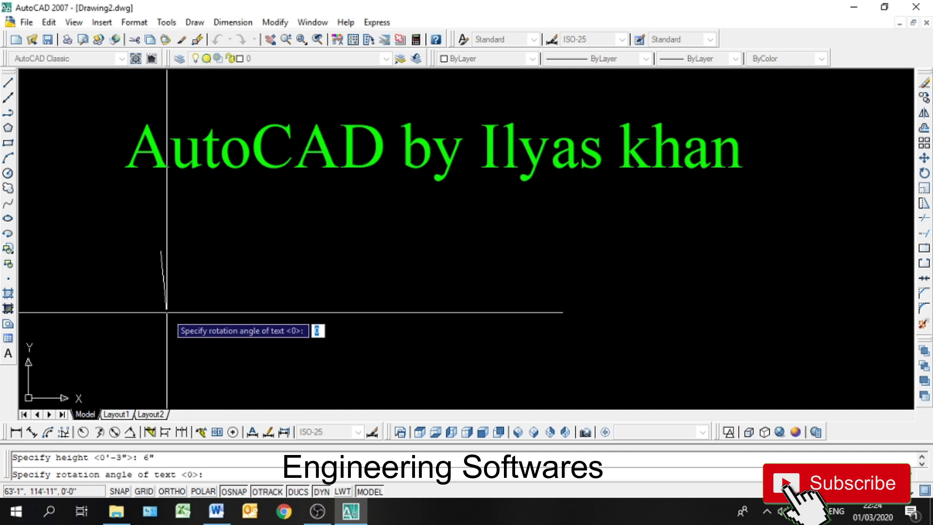
type("5")
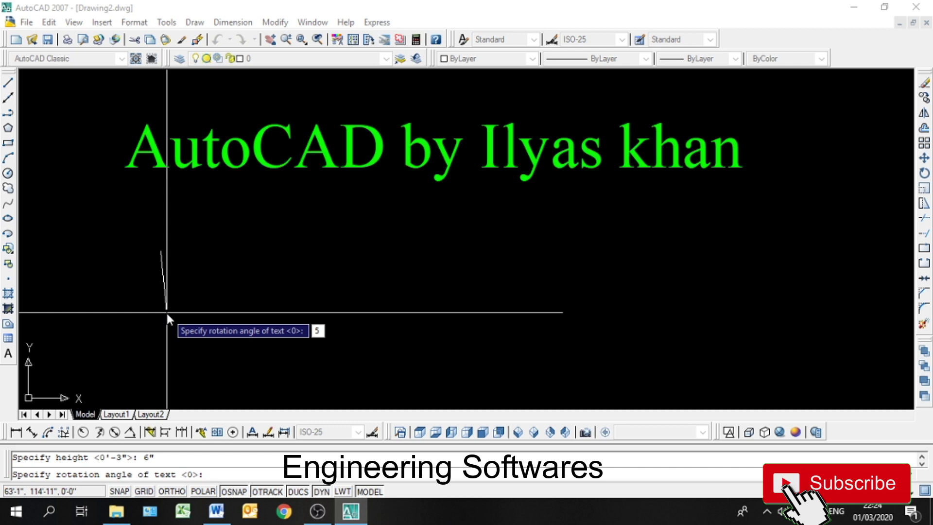
key("Return")
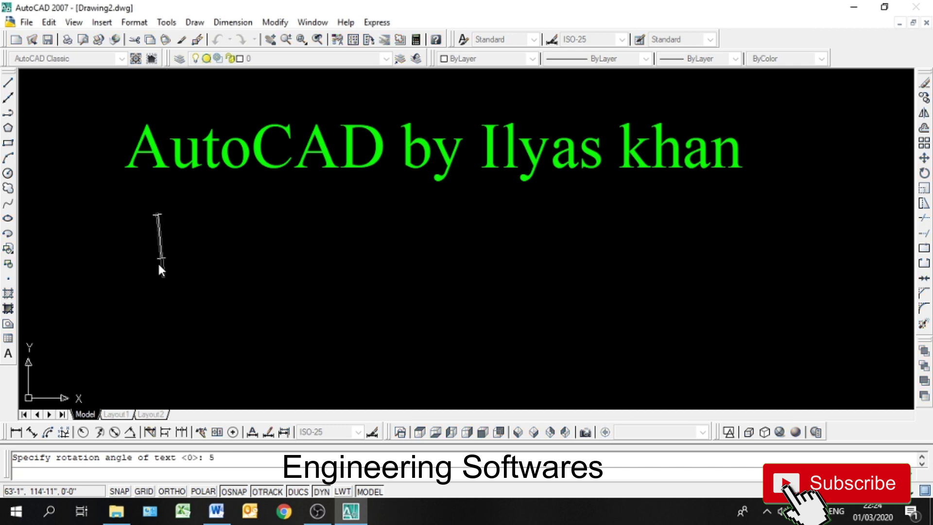
Step: Enter "AutoCAD vy" followed by the author's first name, finish the text, and delete this rotated line
type("AutoC")
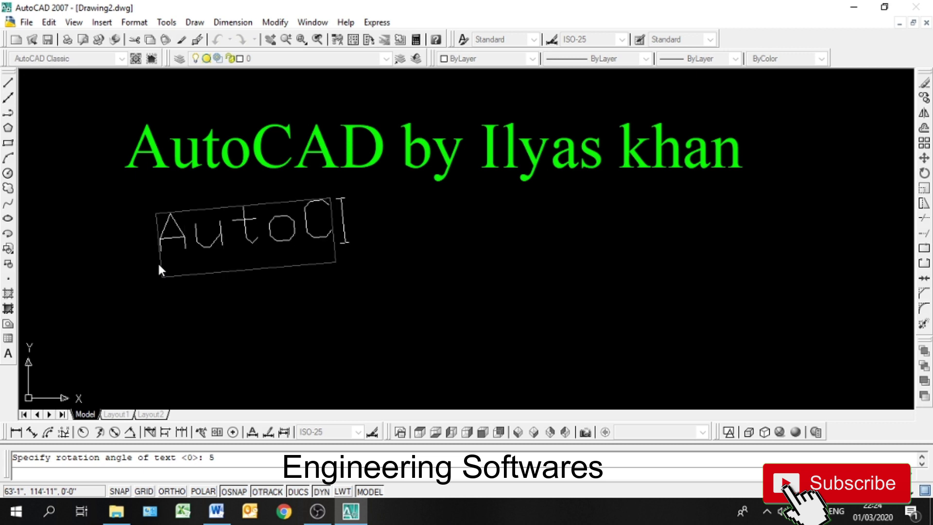
type("AD Vy")
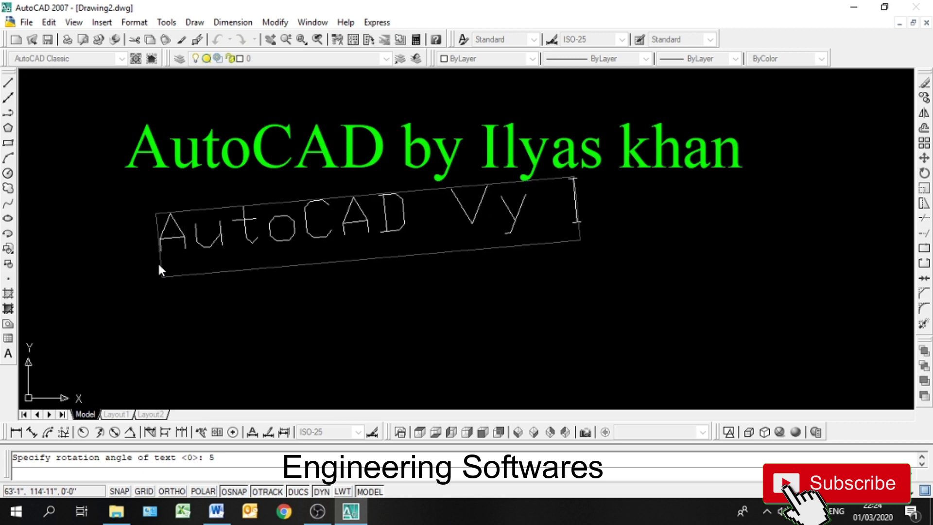
key("BackSpace")
key("BackSpace")
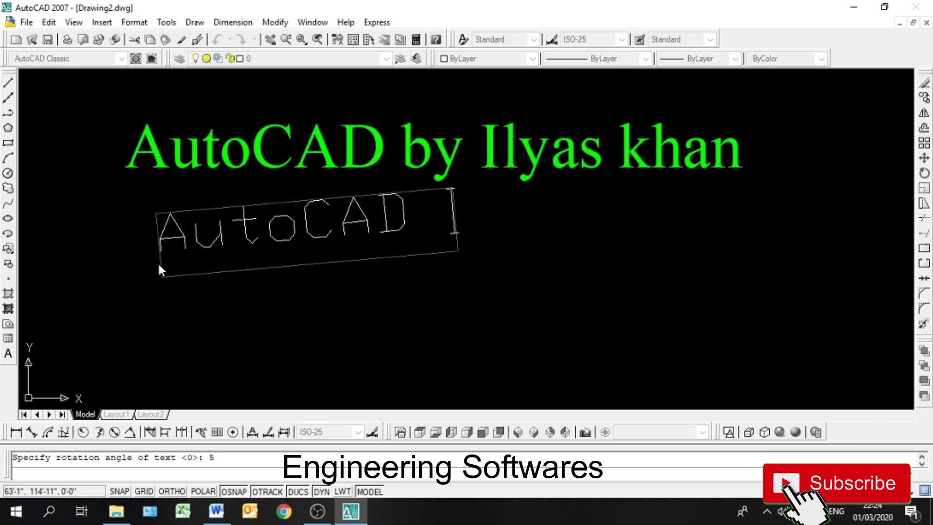
type("vy I")
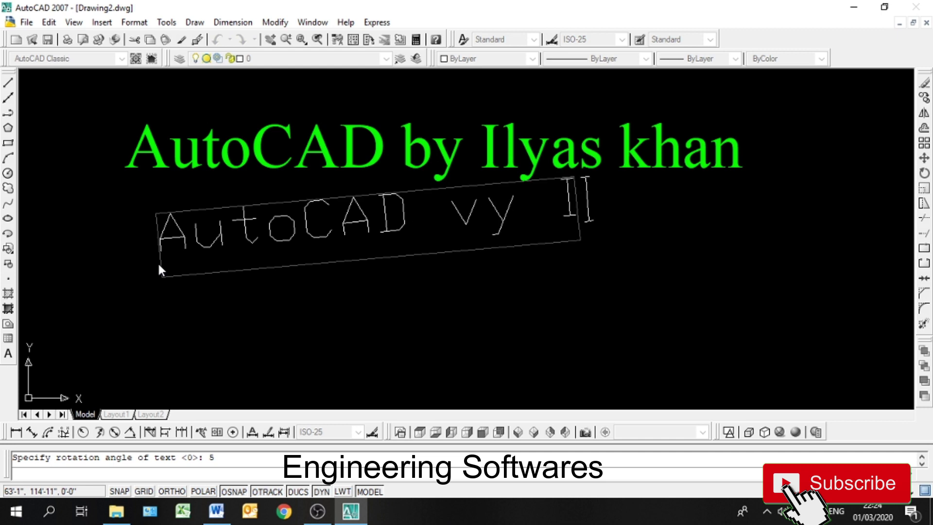
type("lyas")
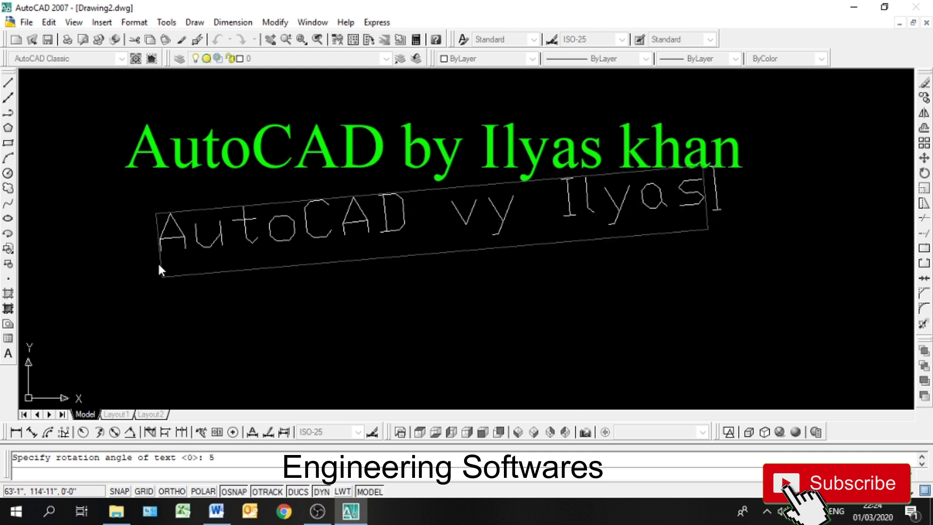
key("ctrl+a")
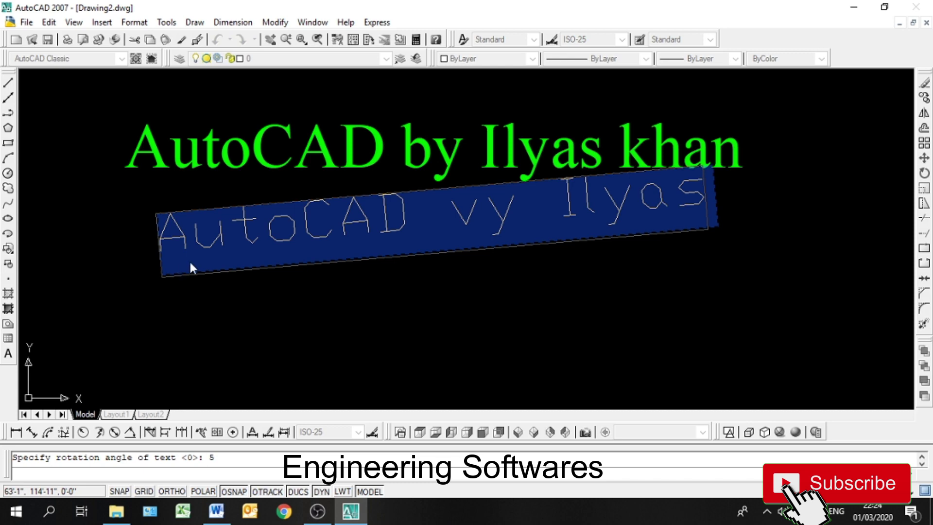
key("Return")
key("Return")
left_click(277, 235)
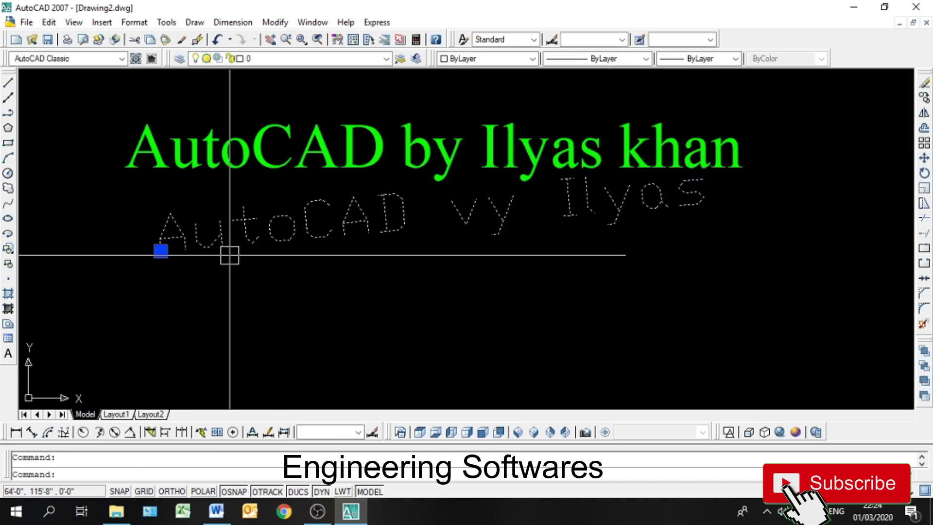
key("Delete")
Step: Start a new single line text below the green text with a height of 6" and a rotation angle of 0
left_click(197, 23)
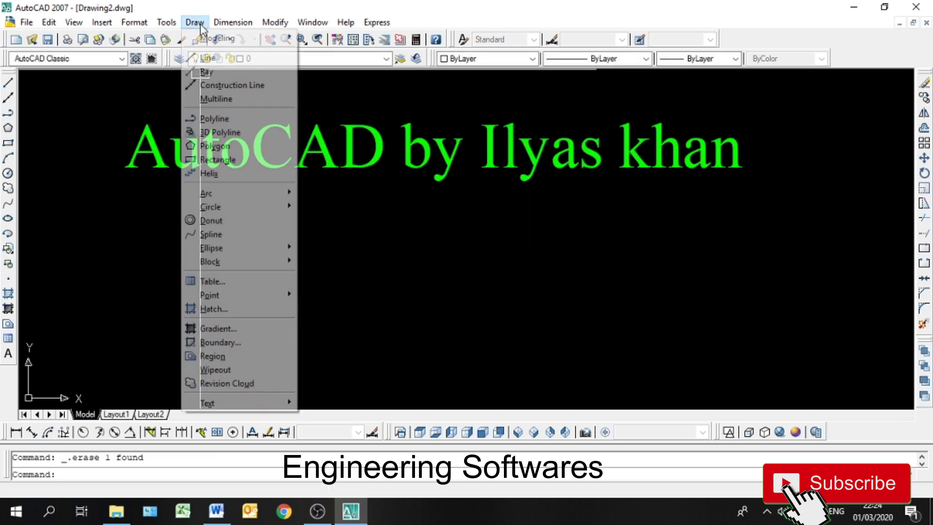
mouse_move(224, 403)
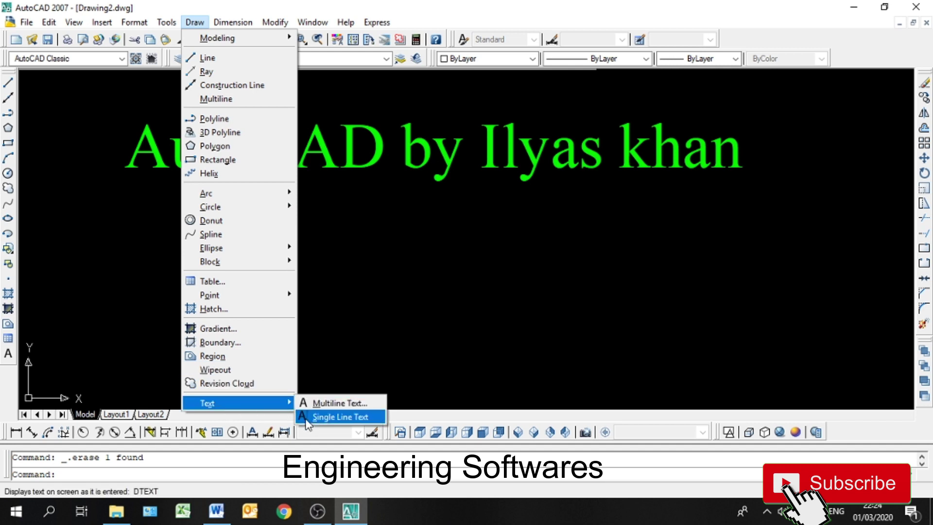
left_click(306, 418)
left_click(147, 273)
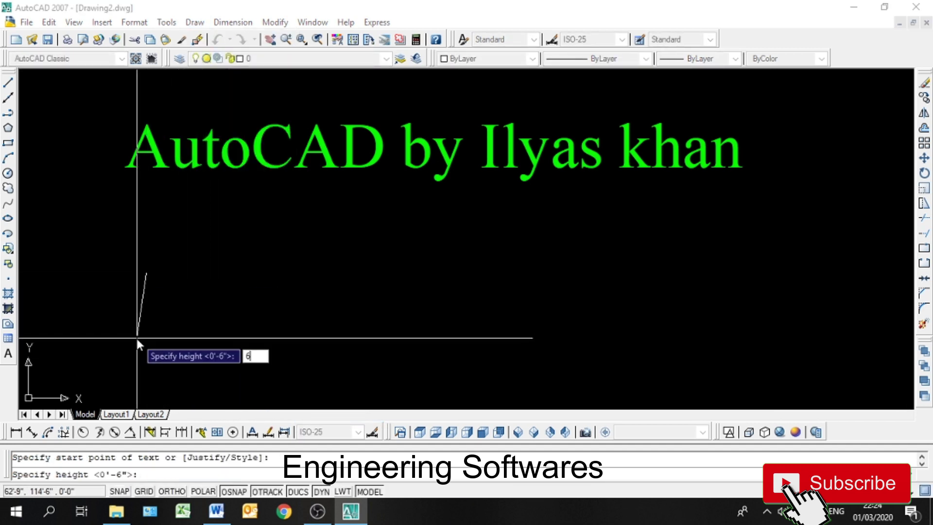
type("6\"")
key("Return")
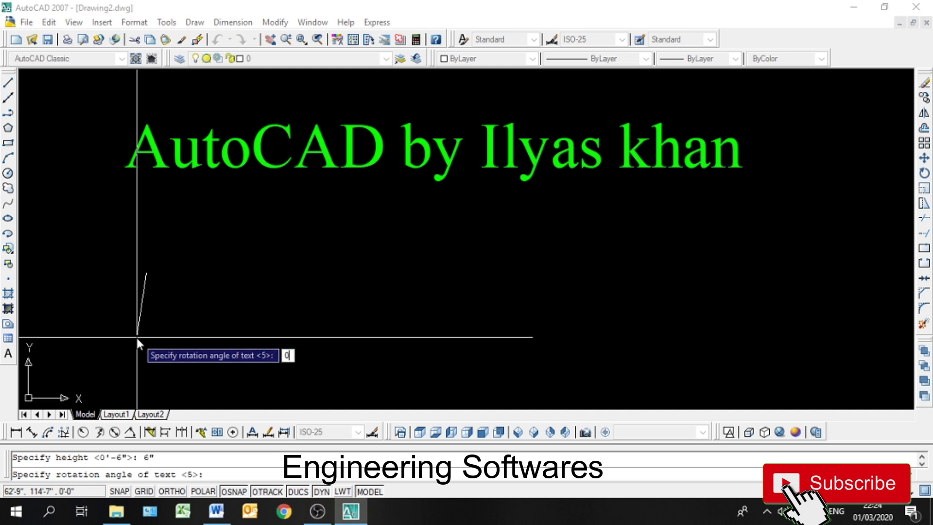
type("0")
key("Return")
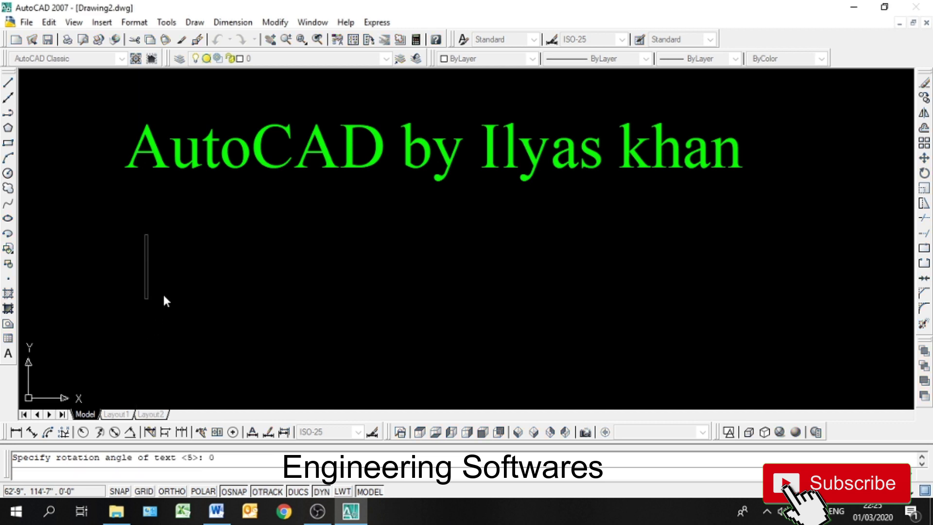
Step: Enter "AutoCAD by" followed by the author's full name as the single line text and finish the command
type("Aut")
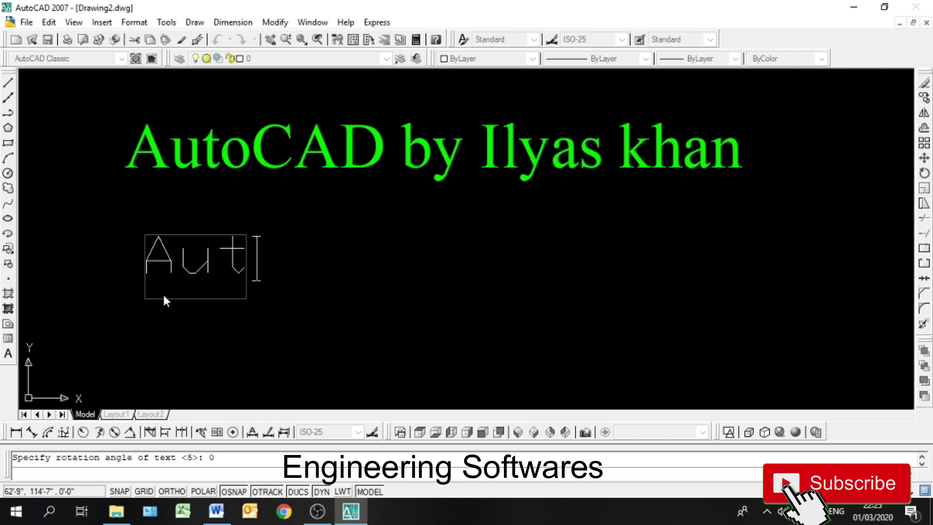
type("oCAD by")
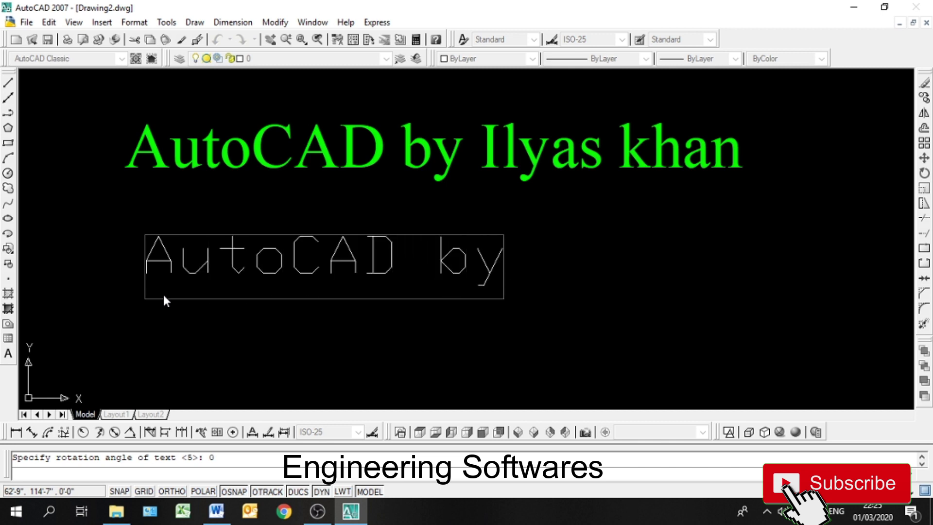
type(" Ilyas khan")
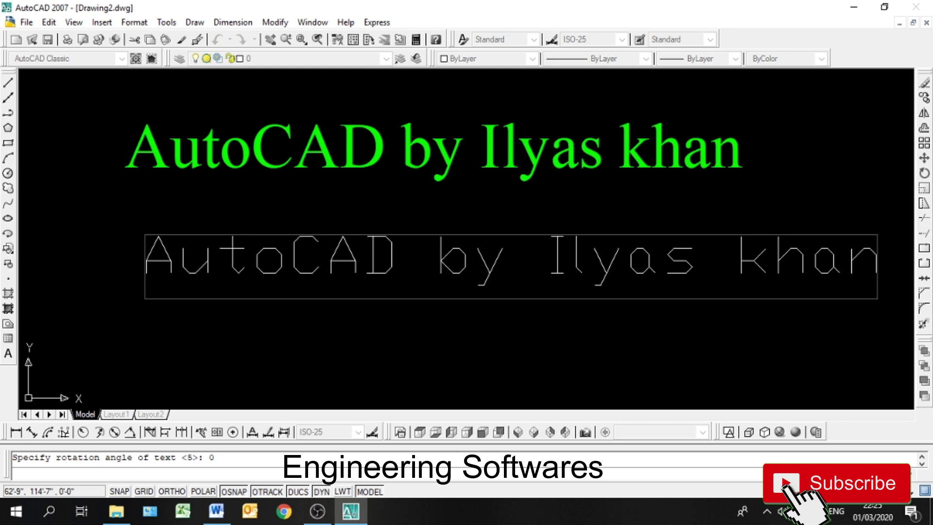
key("ctrl+a")
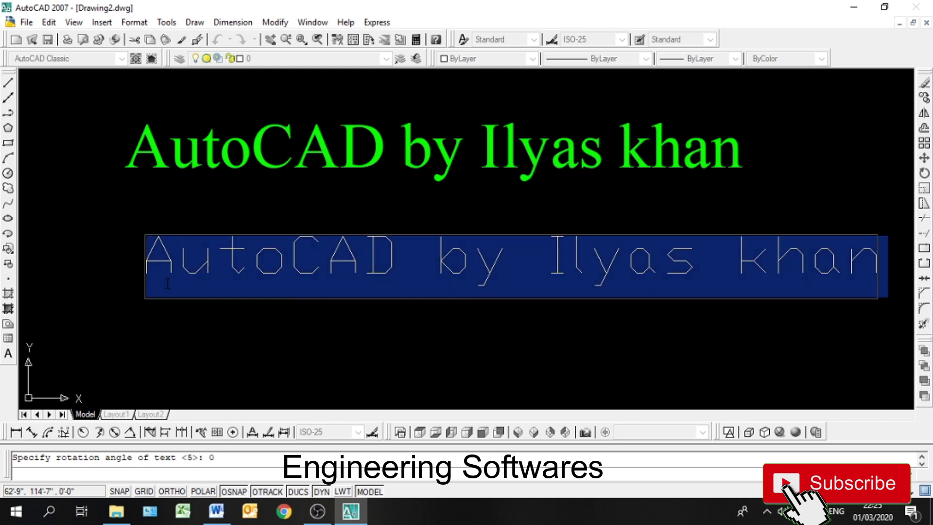
left_click(323, 314)
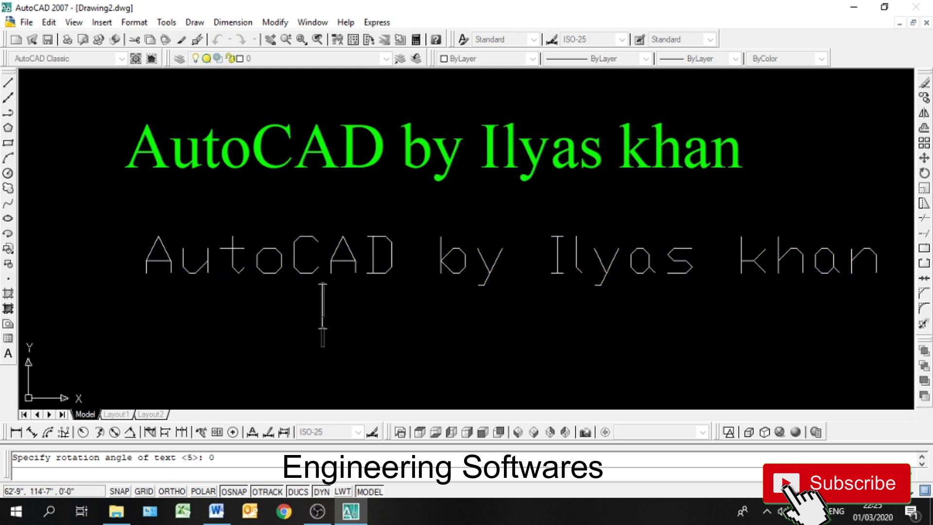
key("Return")
left_click(306, 262)
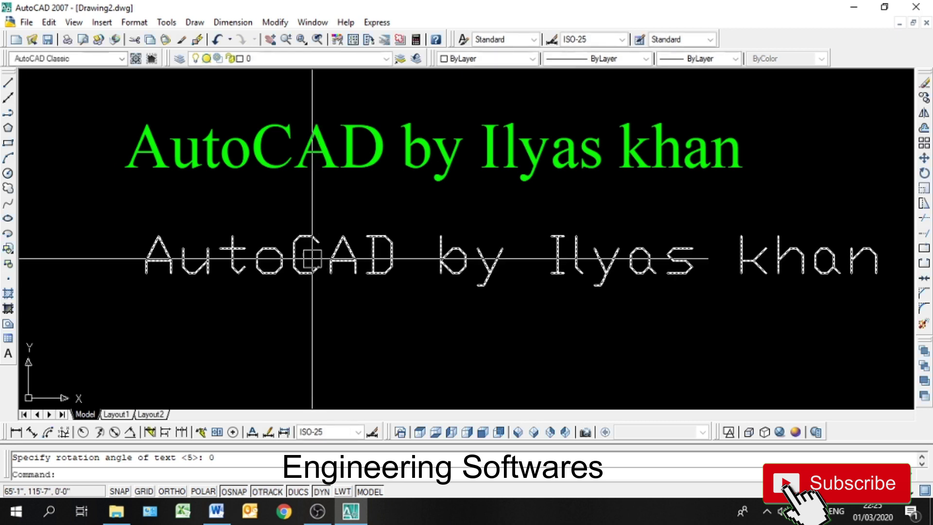